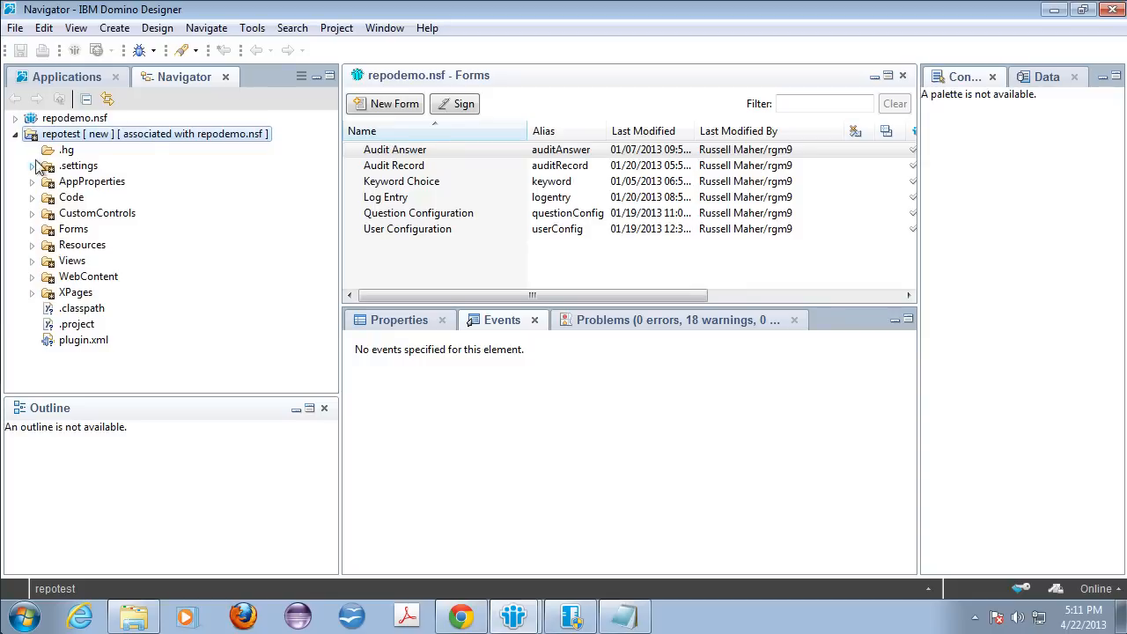
Step: Examine the contents of the WebContent folder in the repotest project
left_click(32, 277)
left_click(49, 293)
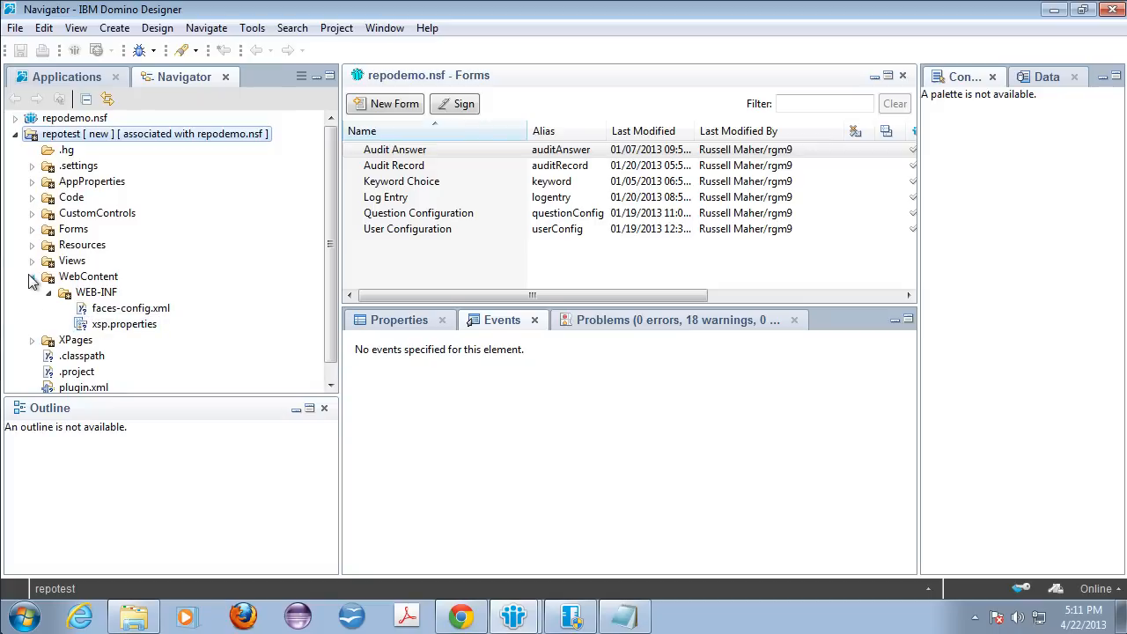
left_click(32, 276)
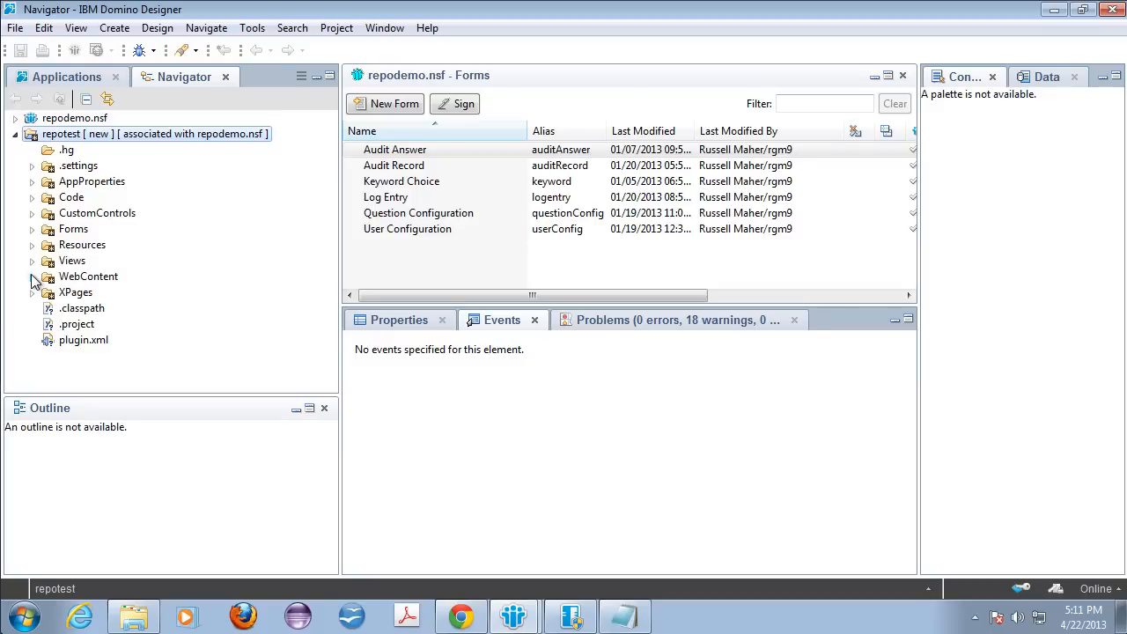
Step: Start a Mercurial commit for the repotest project with the message "Initial commit after repo creation."
right_click(65, 136)
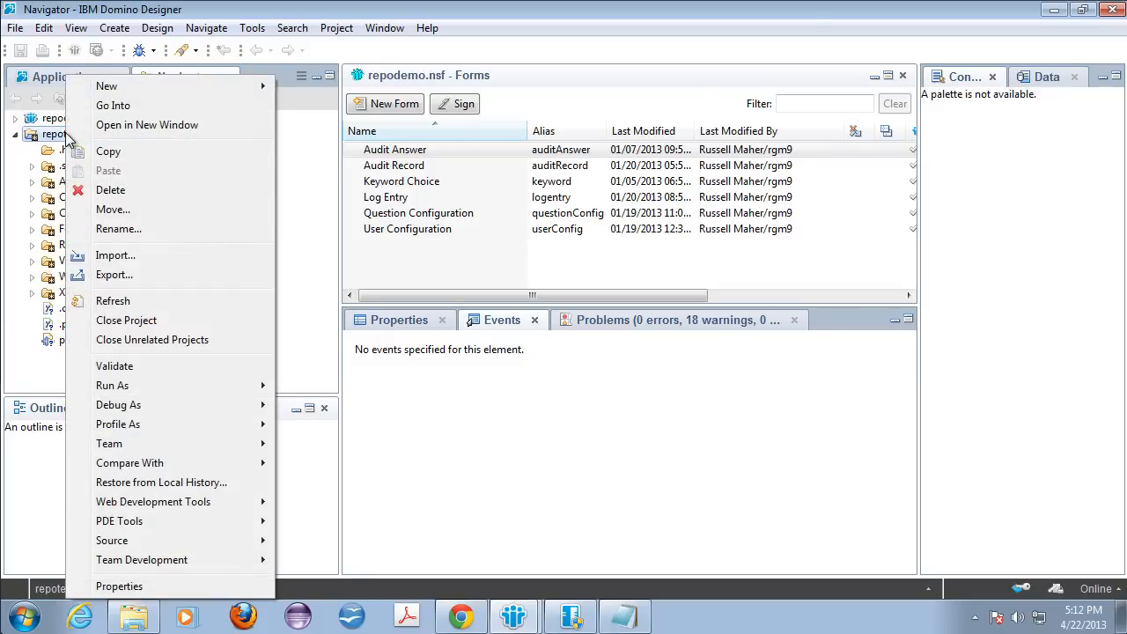
mouse_move(154, 452)
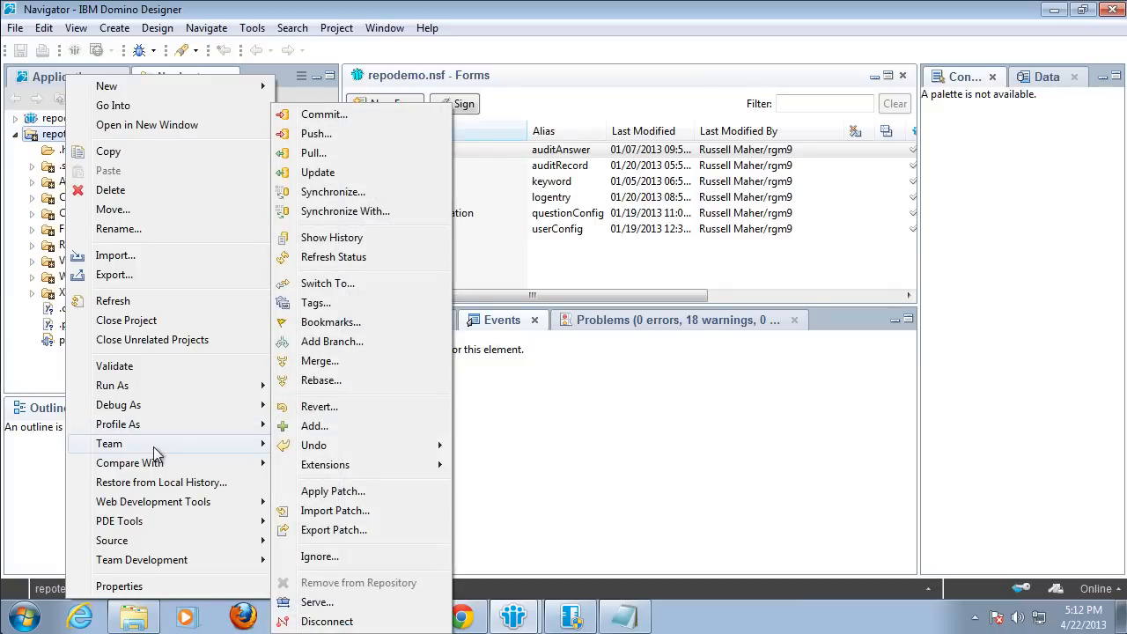
left_click(352, 116)
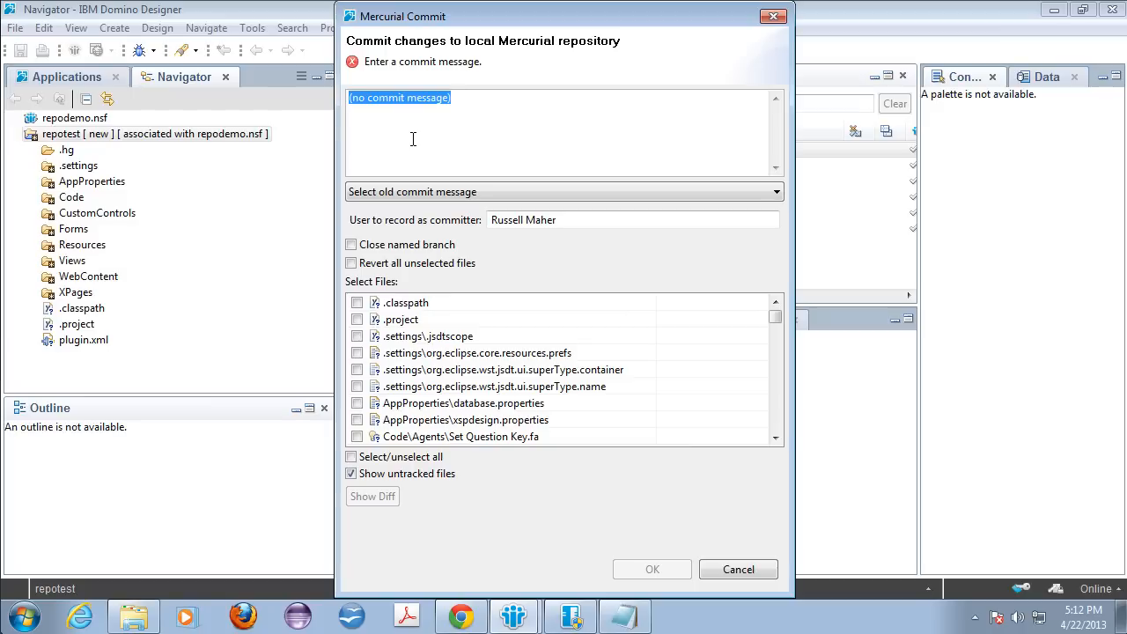
type("Ini")
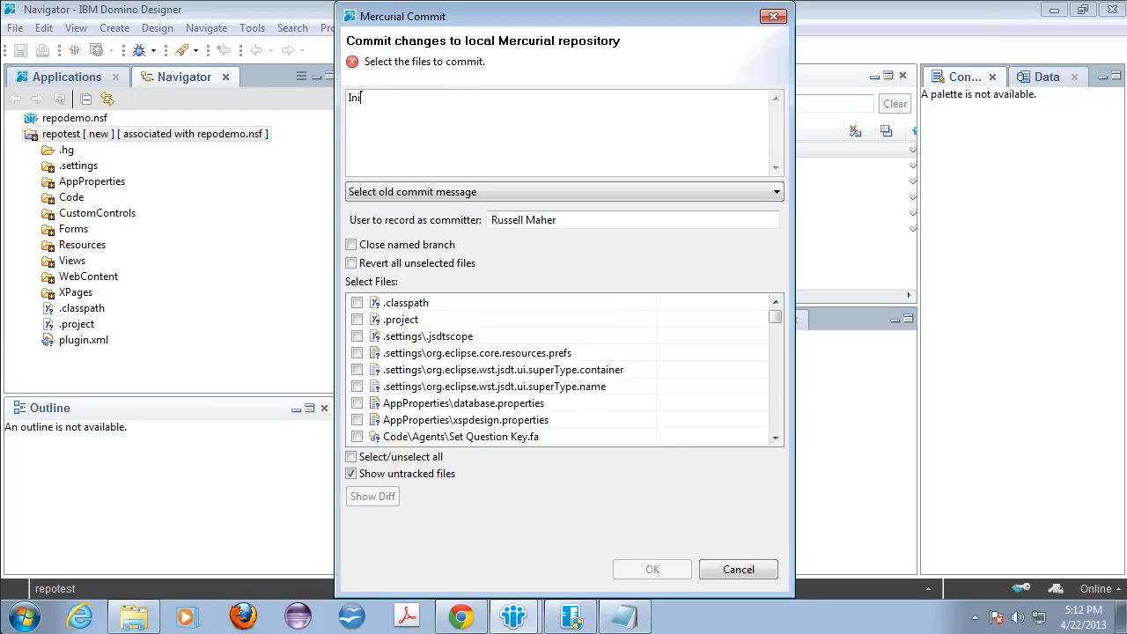
type("tial commit after repo c")
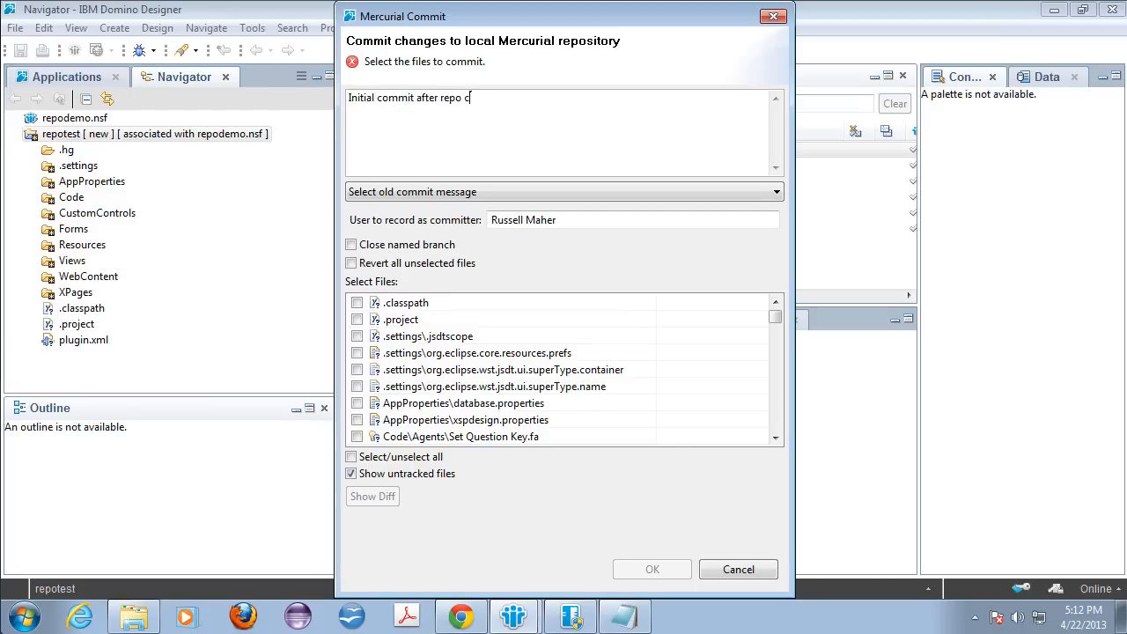
type("reation.")
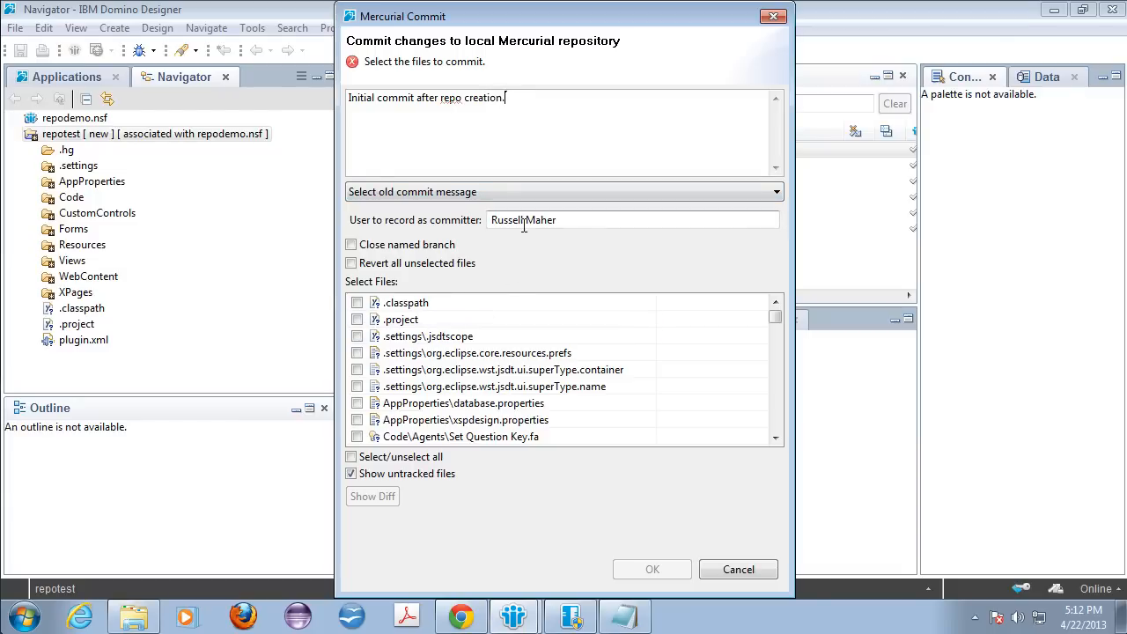
left_click_drag(573, 221, 437, 224)
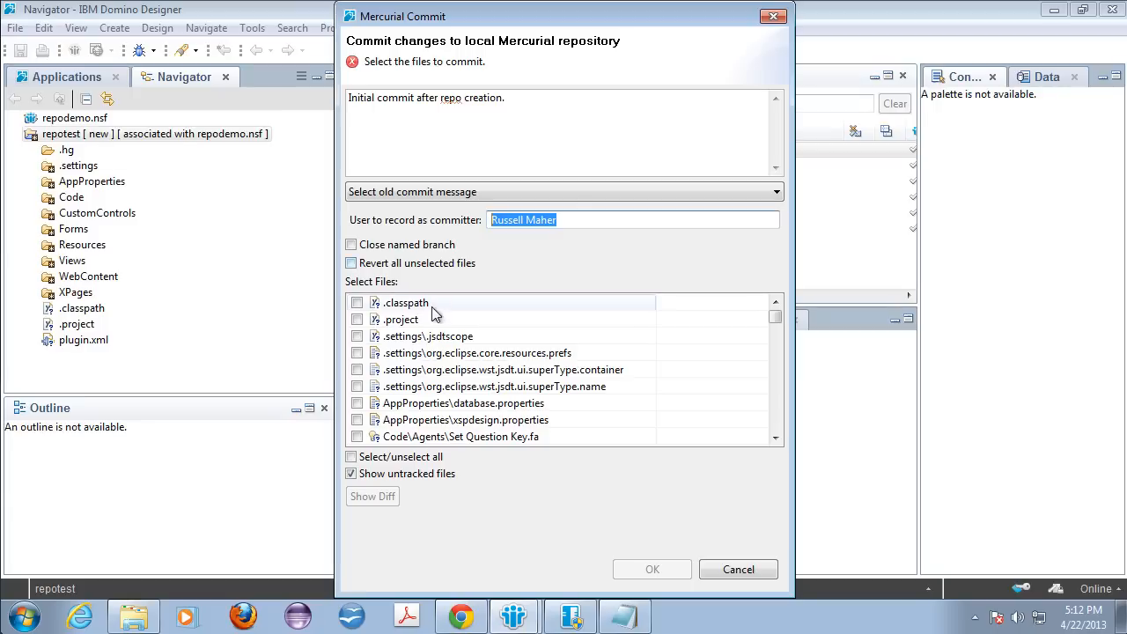
Step: Mark all listed files for the commit and review the file list
left_click_drag(778, 320, 777, 460)
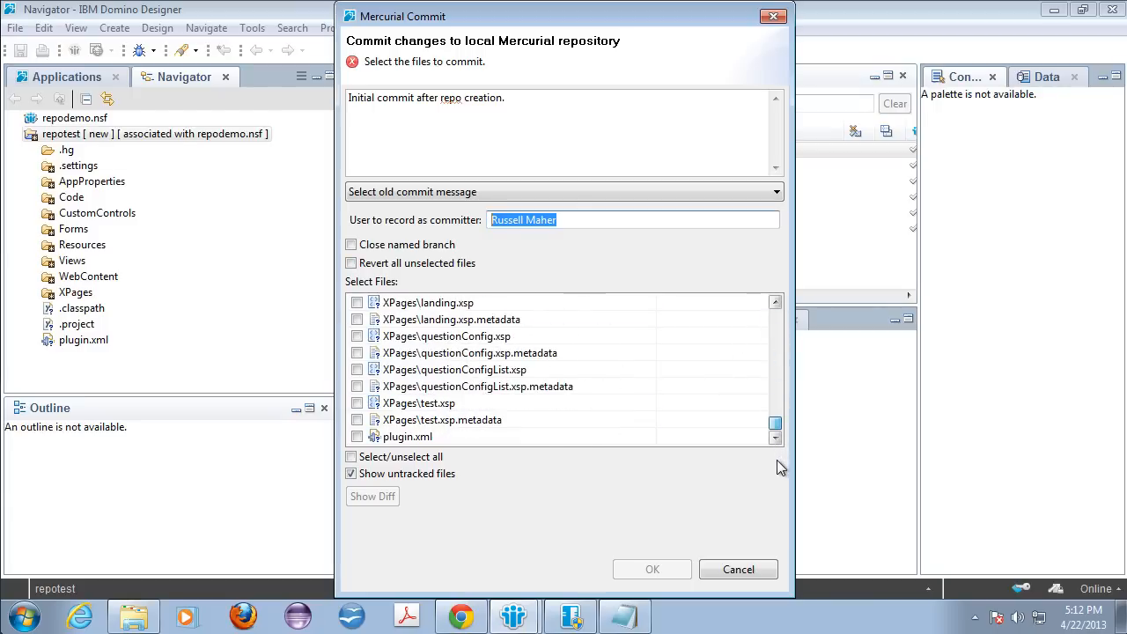
left_click(350, 457)
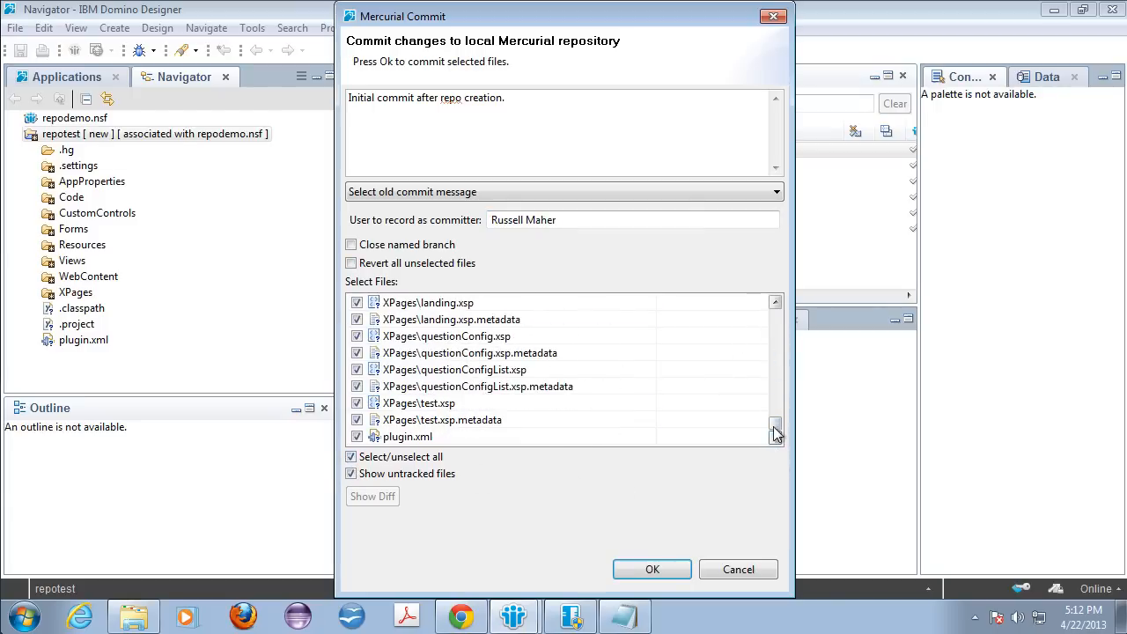
left_click_drag(777, 432, 777, 297)
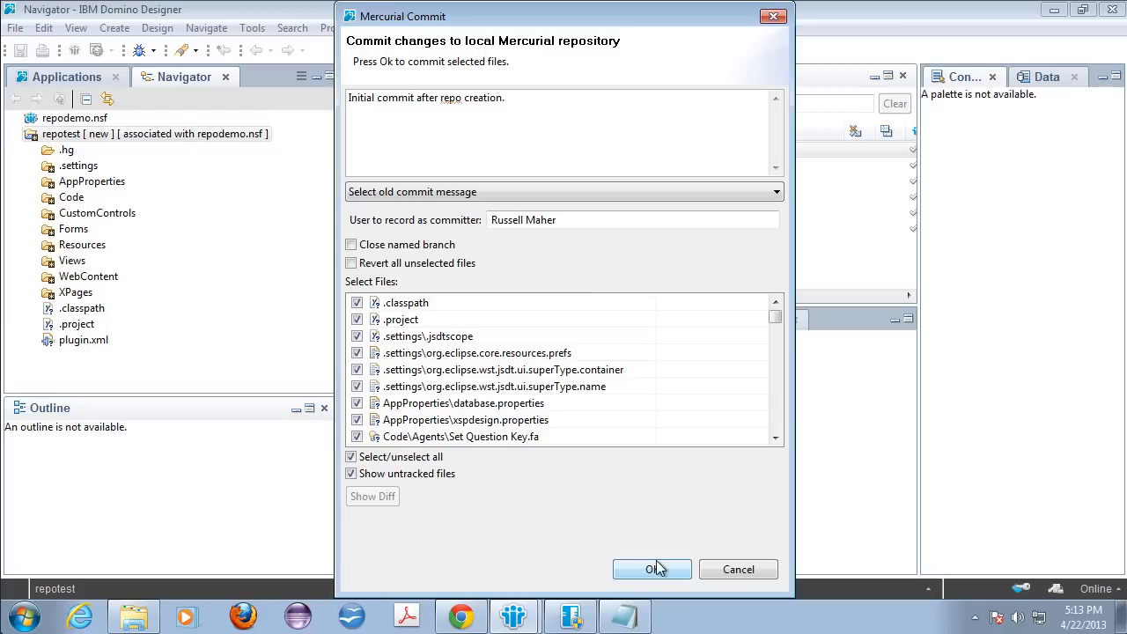
Step: Clear the file selection and mark files individually for the commit, from .classpath down to Code\Agents\Set Question Key.fa
left_click(351, 458)
left_click(400, 302)
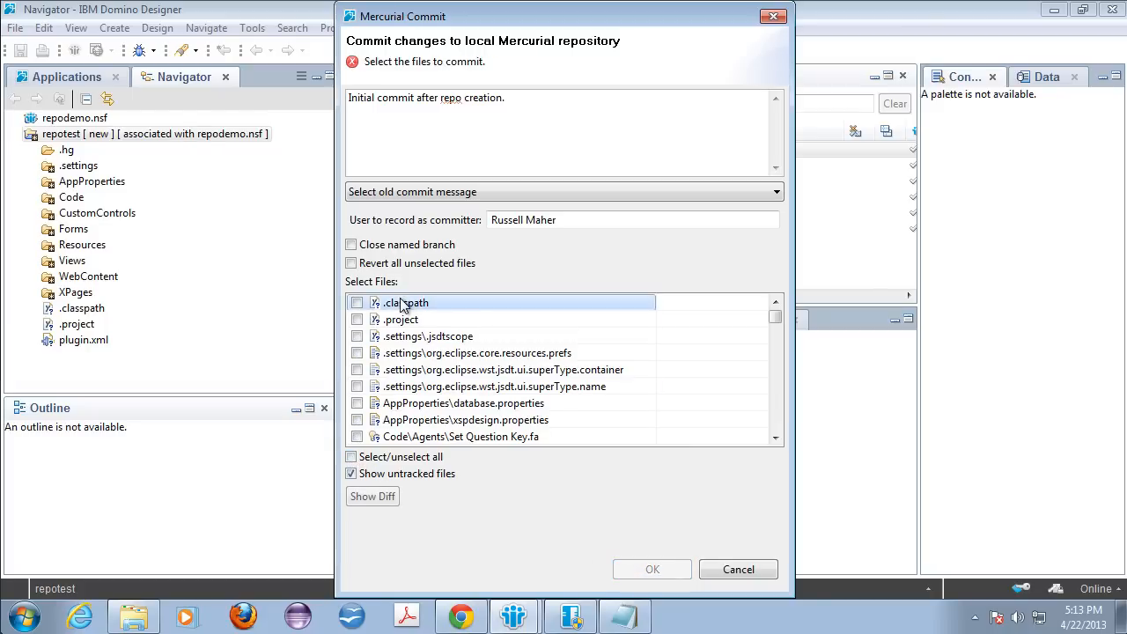
key("space")
key("Down")
key("space")
key("Down")
key("space")
key("Down")
key("space")
key("Down")
key("space")
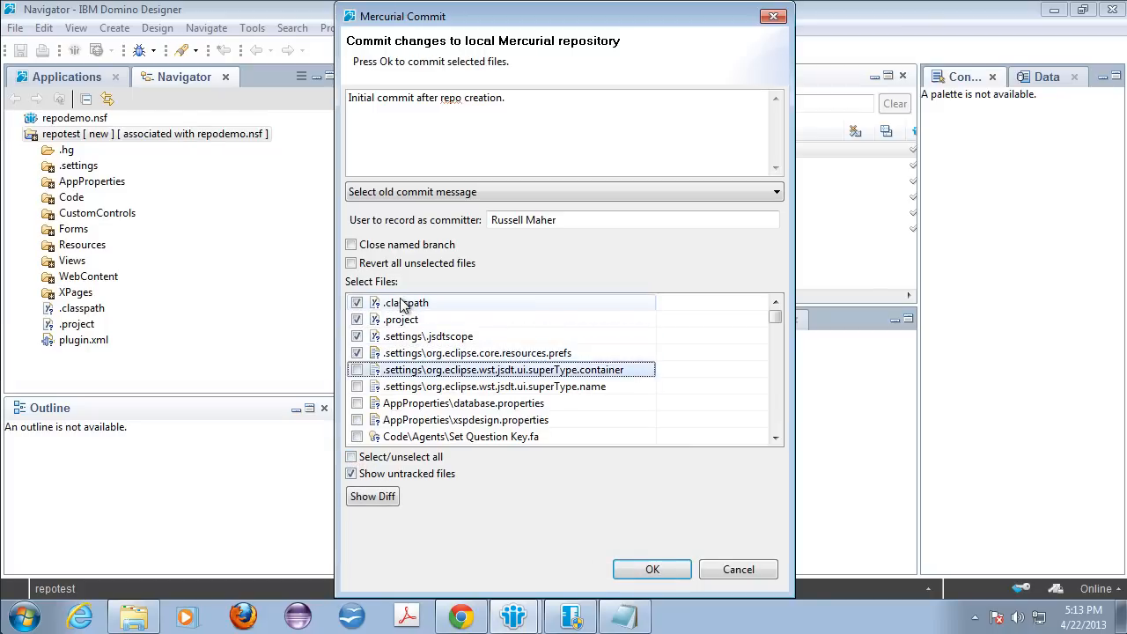
key("Down")
key("space")
key("Down")
key("space")
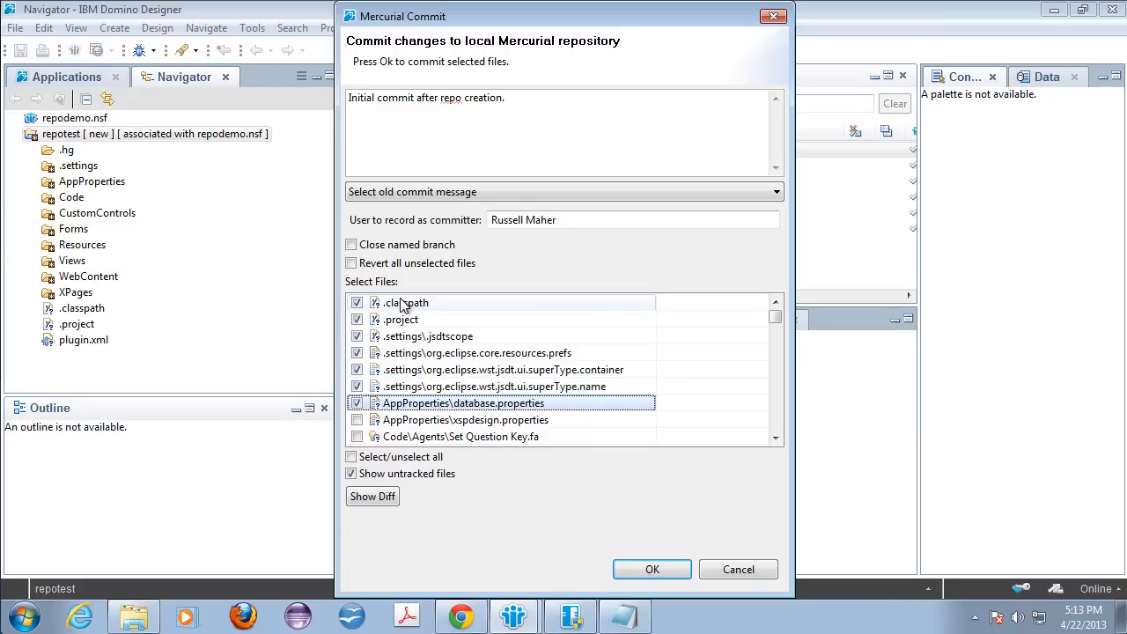
key("Down")
key("space")
key("Down")
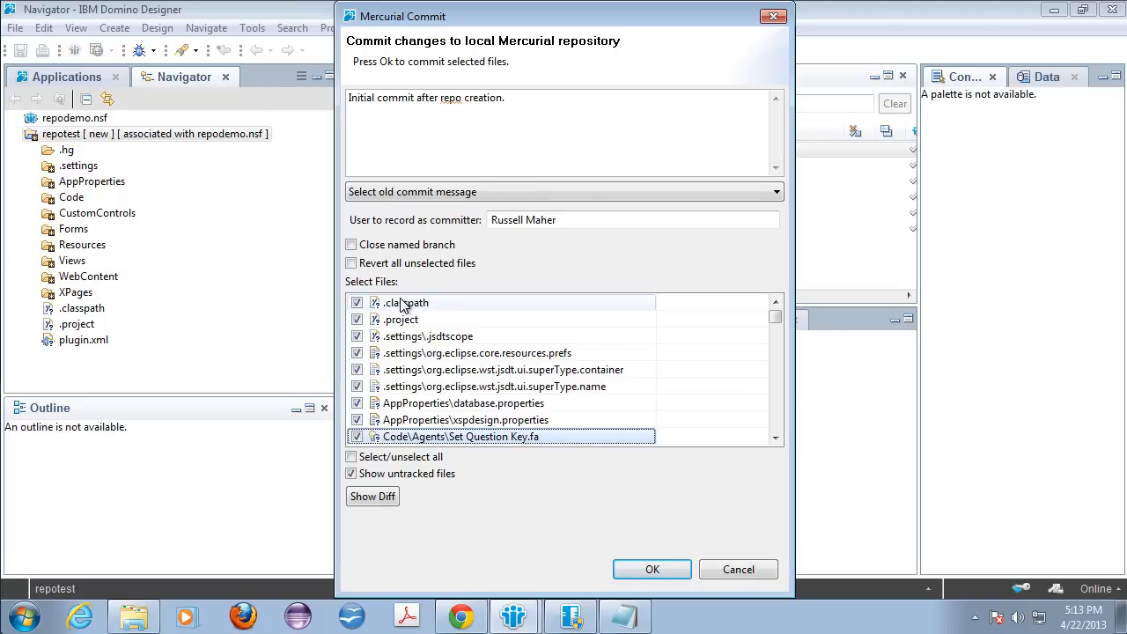
Step: Include every listed file and commit them to the local Mercurial repository
left_click(351, 457)
mouse_move(776, 319)
left_mouse_down()
mouse_move(776, 449)
mouse_move(776, 306)
left_mouse_up()
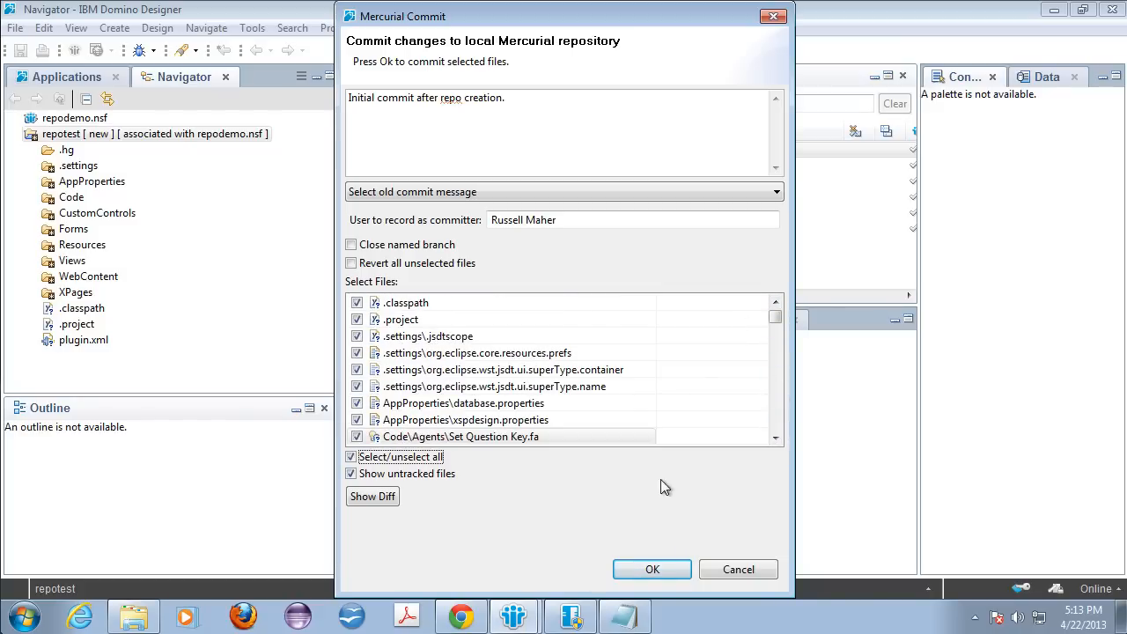
left_click(662, 568)
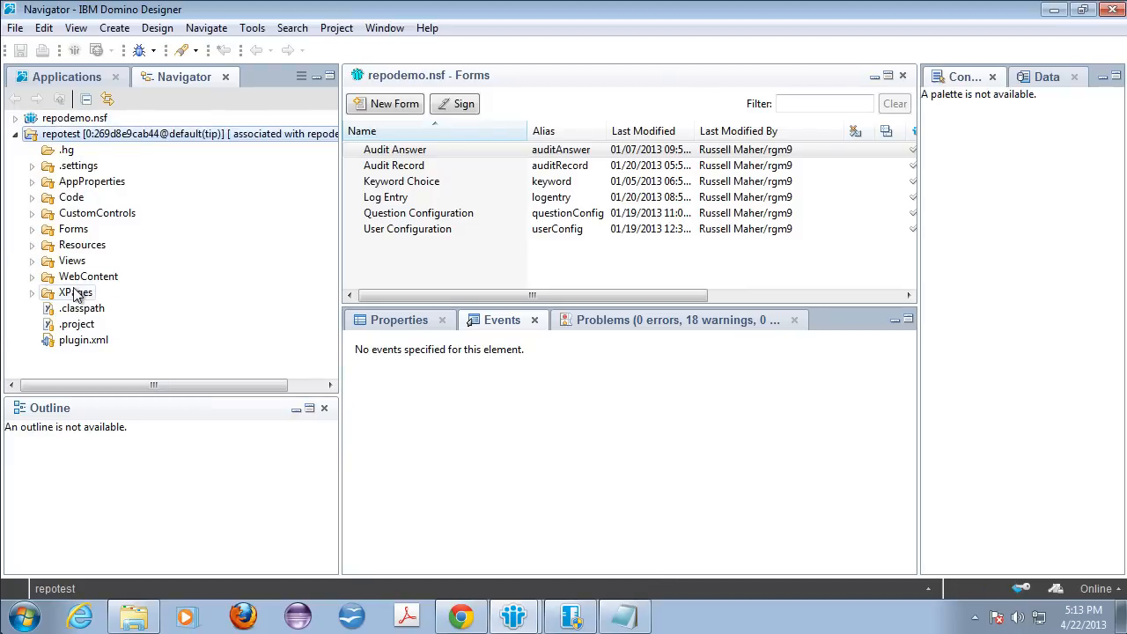
Step: Open the test XPage from the REPO DEMO application's XPages for editing
left_click(15, 134)
left_click(49, 81)
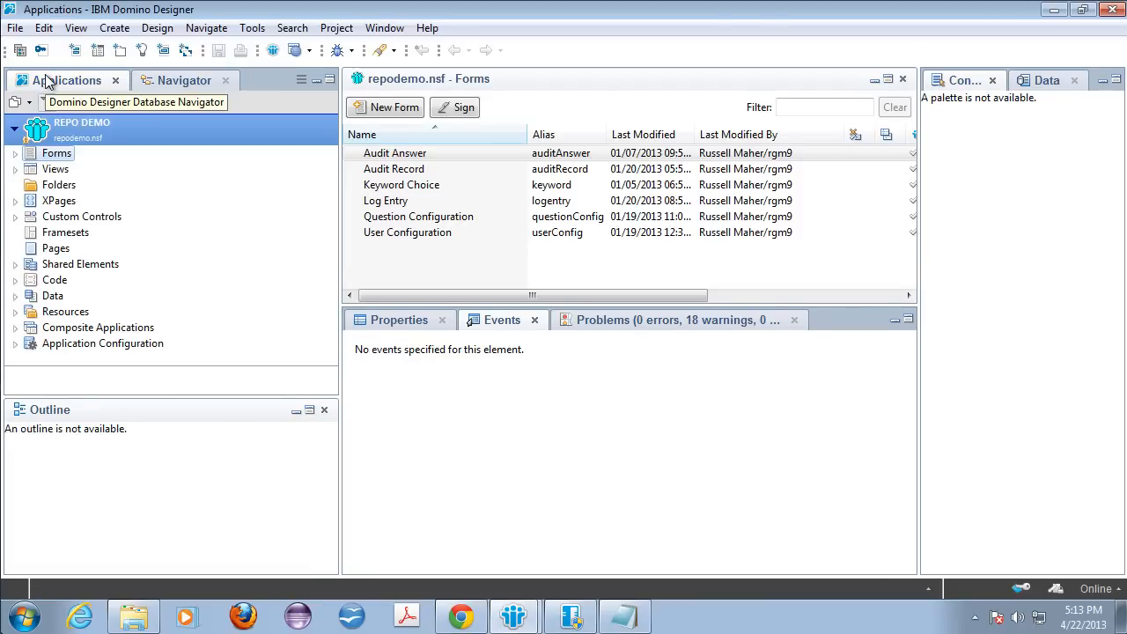
left_click(52, 200)
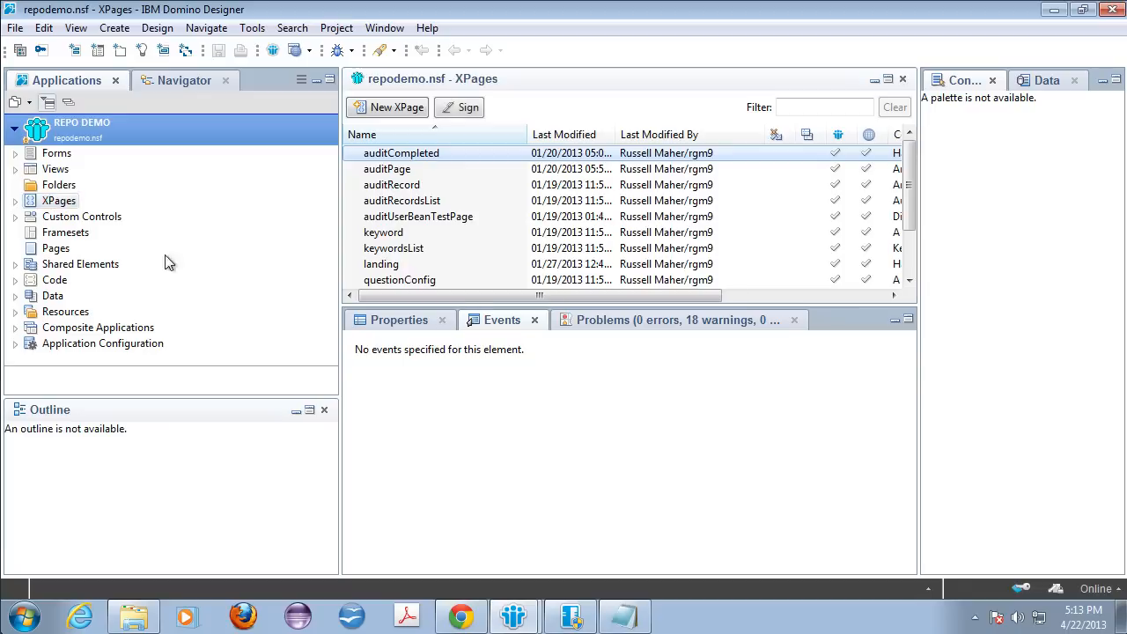
left_click_drag(594, 303, 577, 406)
left_click(374, 311)
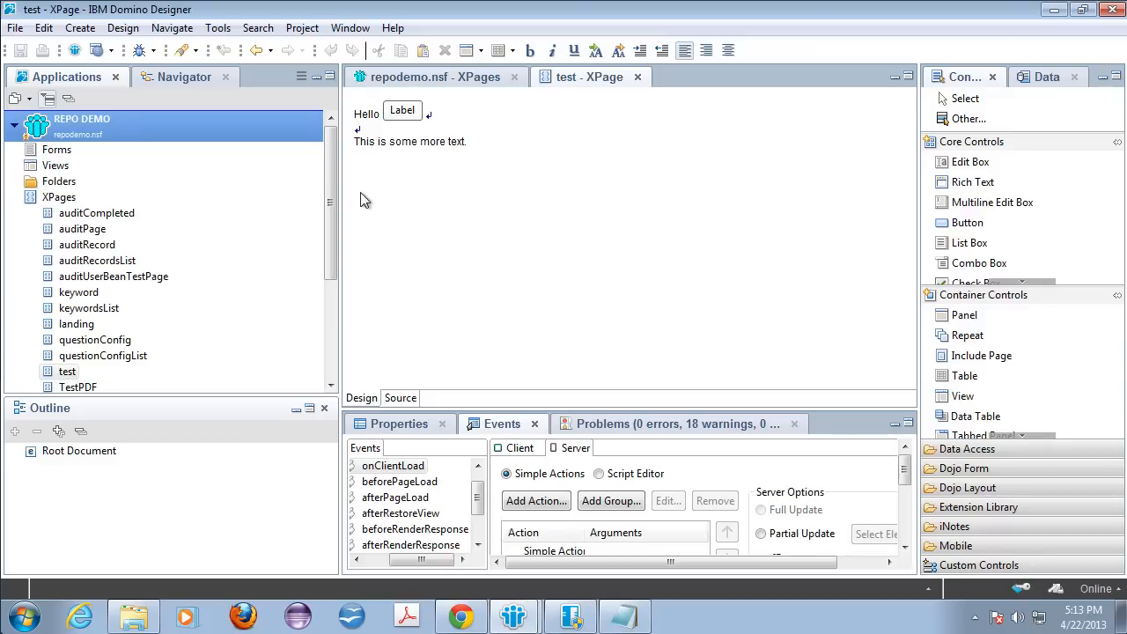
Step: Delete the line "This is some more text." from the test XPage, then close it and save the changes
left_click(370, 144)
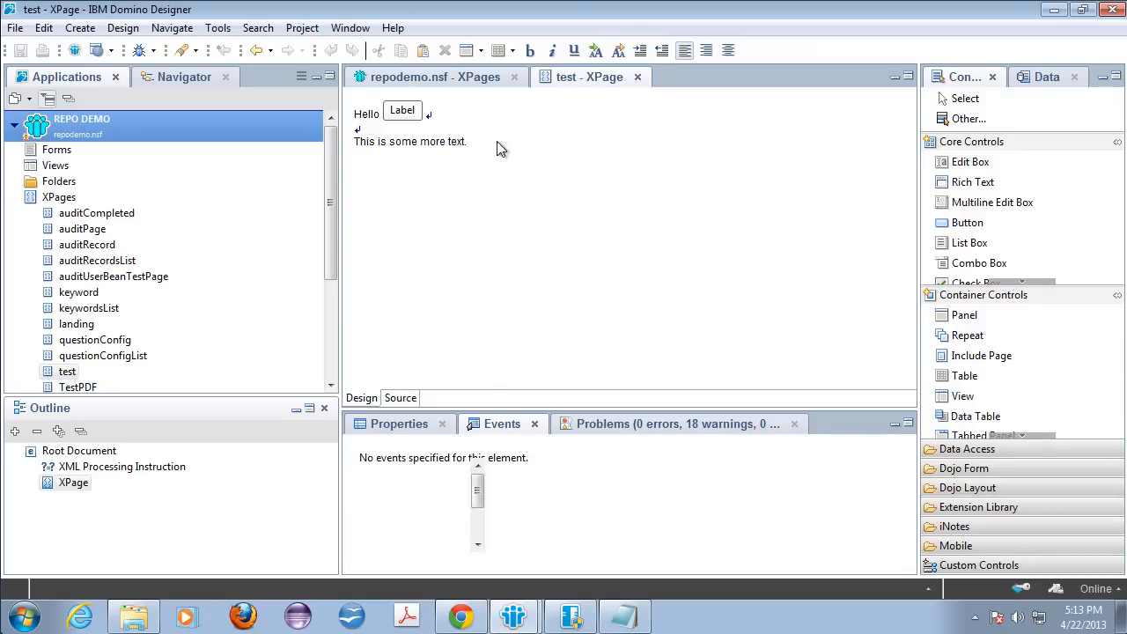
left_click_drag(469, 143, 351, 146)
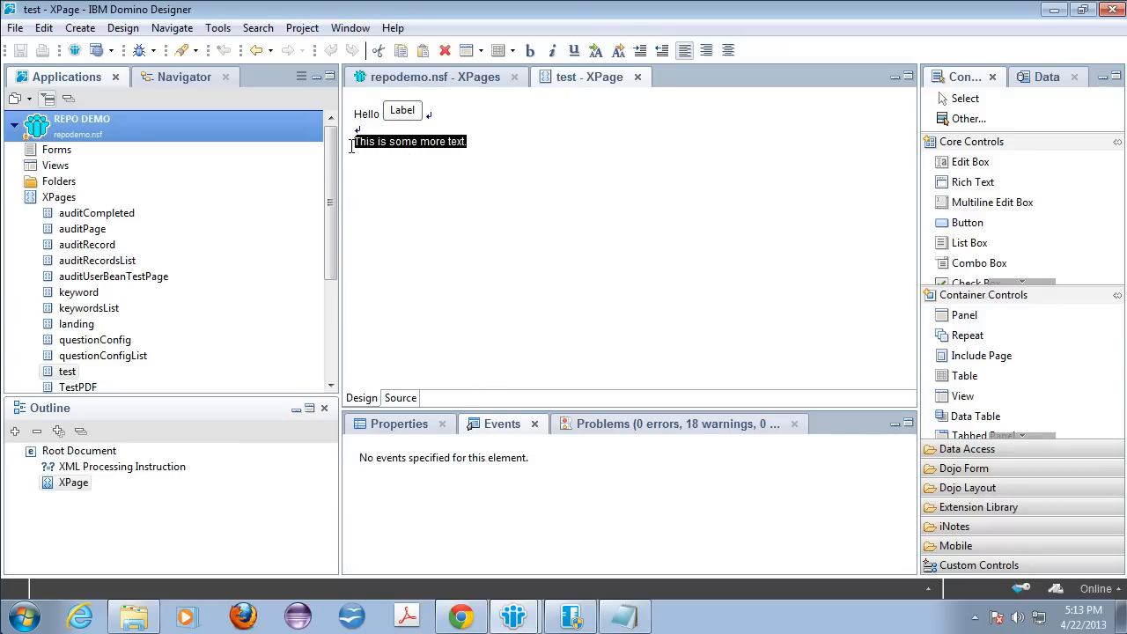
key("Delete")
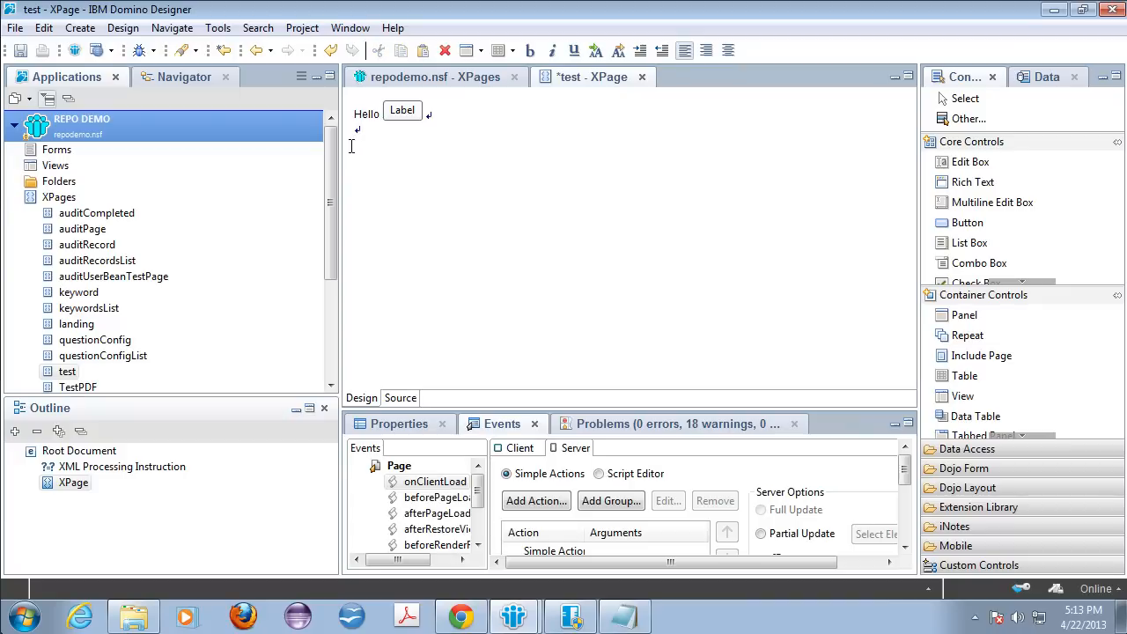
key("ctrl+w")
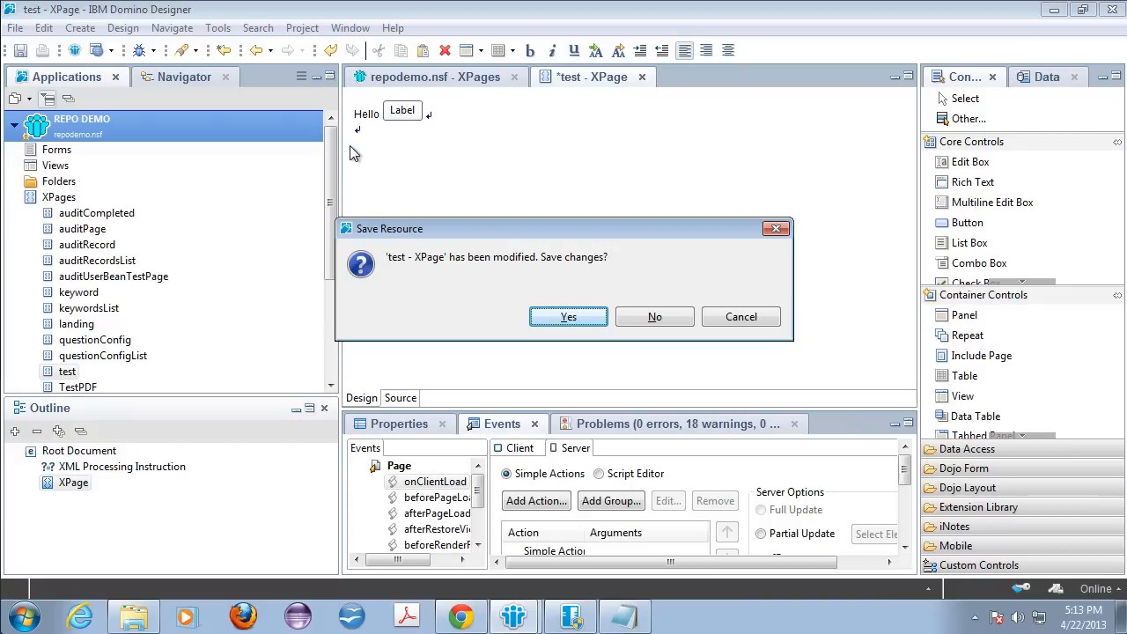
key("Return")
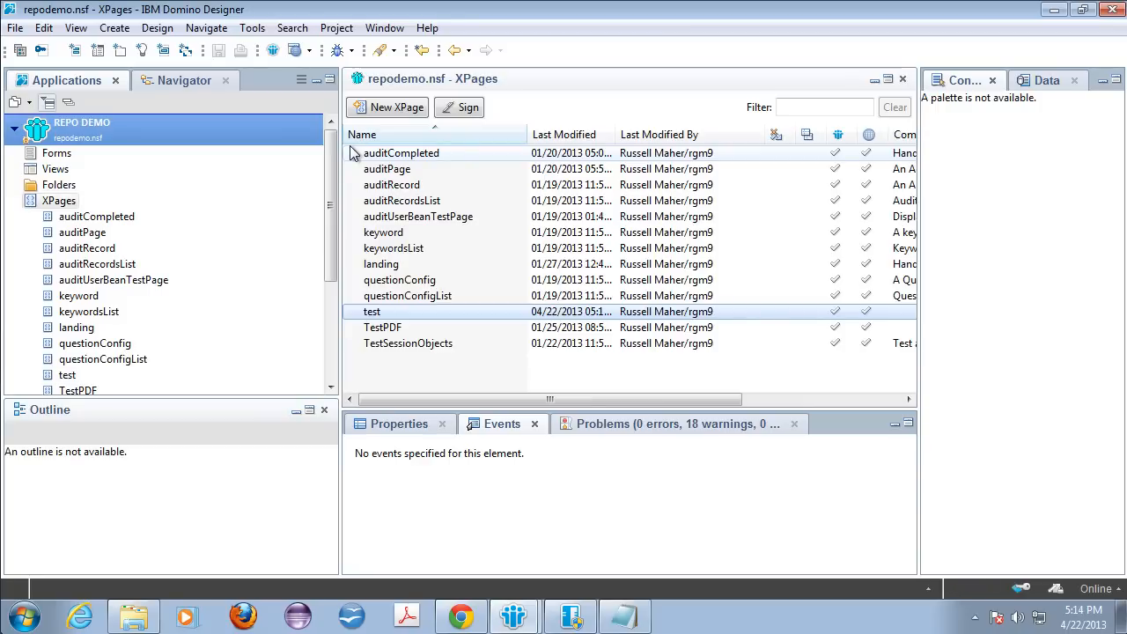
Step: Check the XPages folder of the repotest project for modified files
left_click(181, 80)
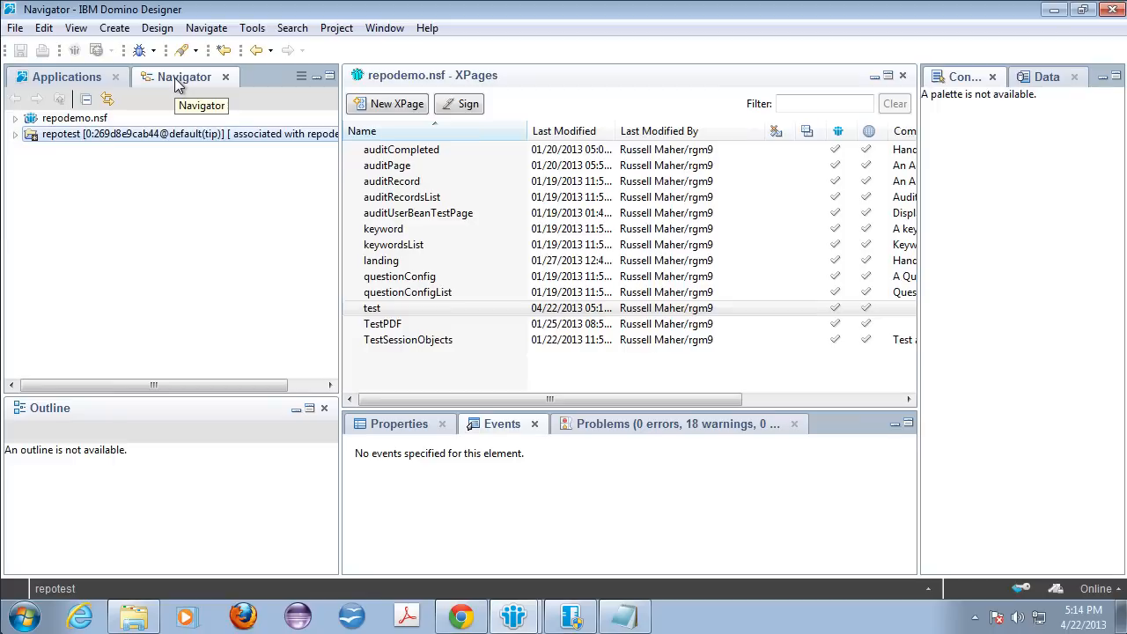
left_click(16, 135)
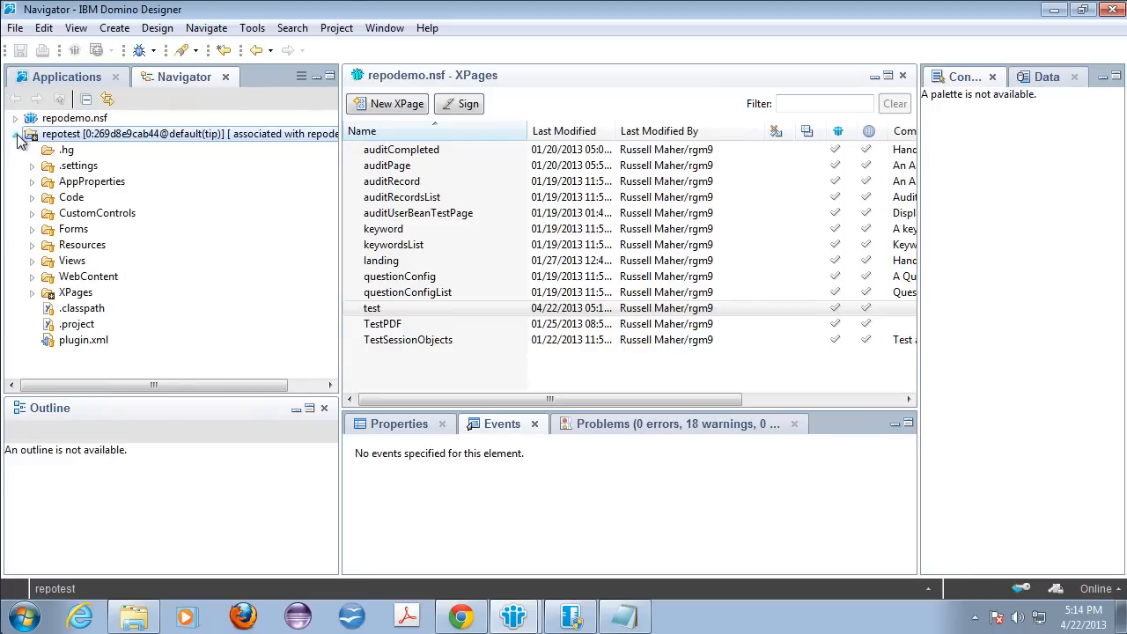
left_click(32, 292)
left_click_drag(325, 243, 329, 161)
left_click(33, 293)
Step: Commit XPages\test.xsp from the repotest project to the local Mercurial repository with the message "Removed the text from the test XPage."
right_click(121, 141)
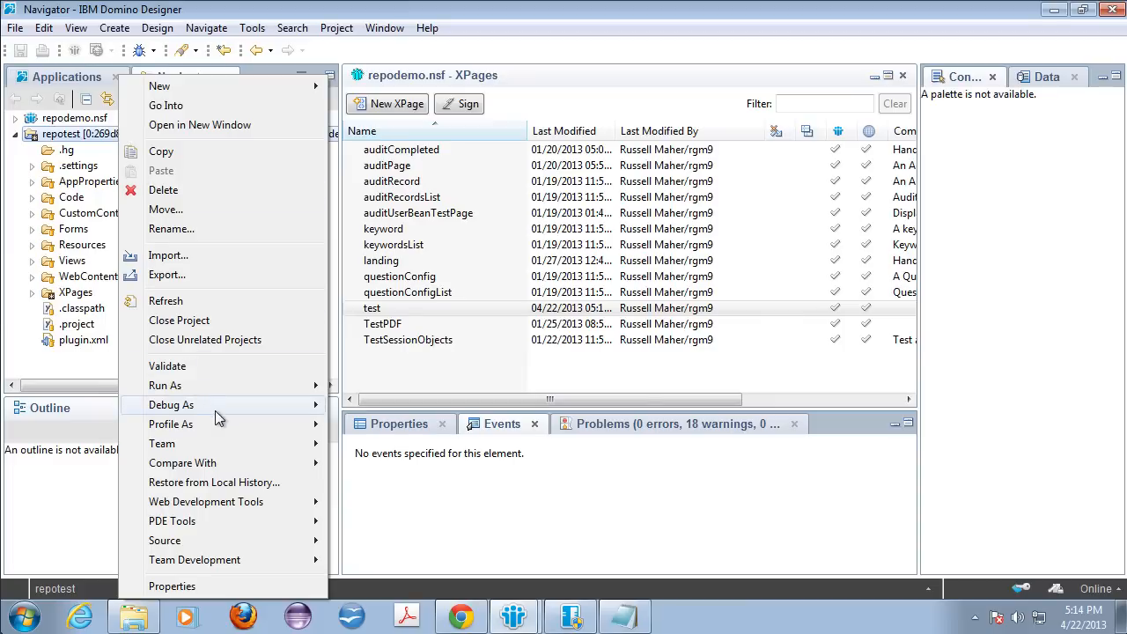
mouse_move(243, 458)
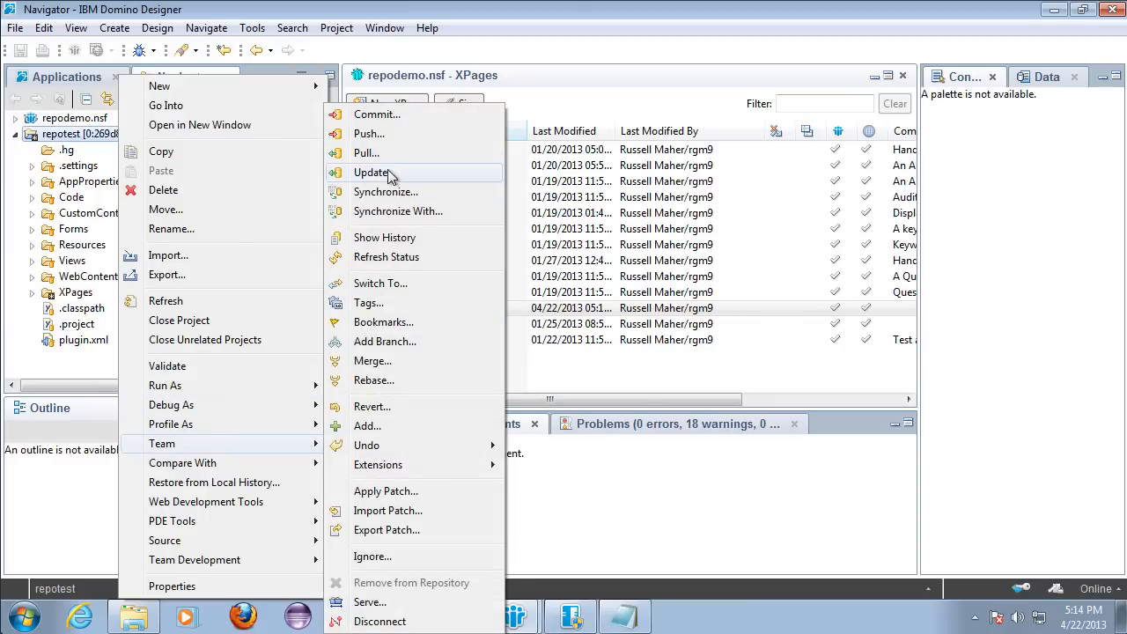
left_click(388, 120)
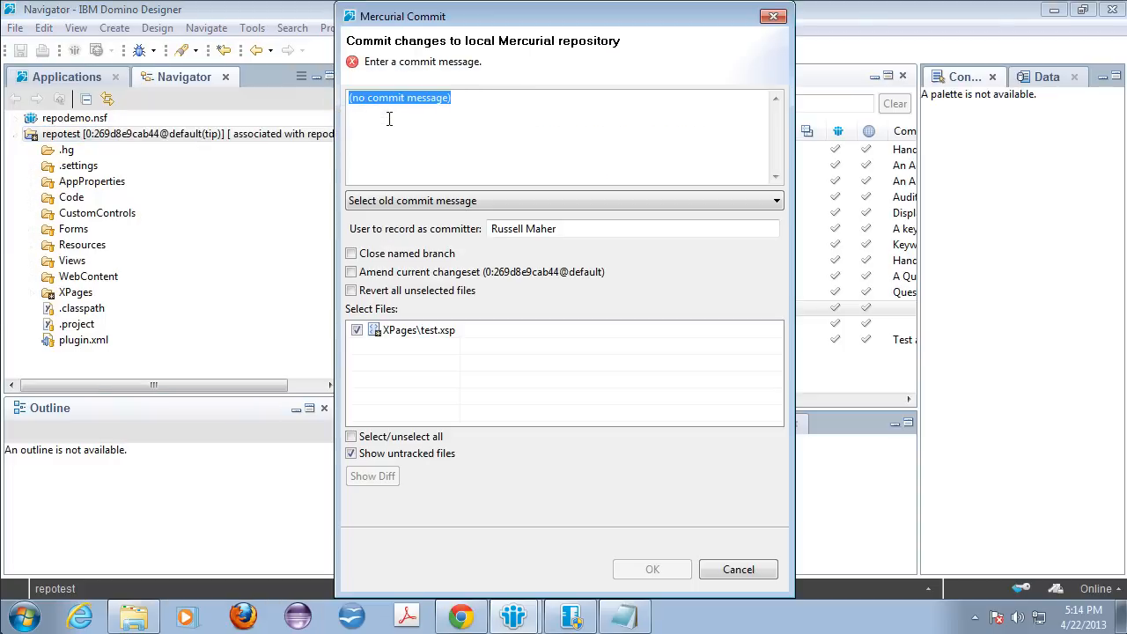
type("R")
key("BackSpace")
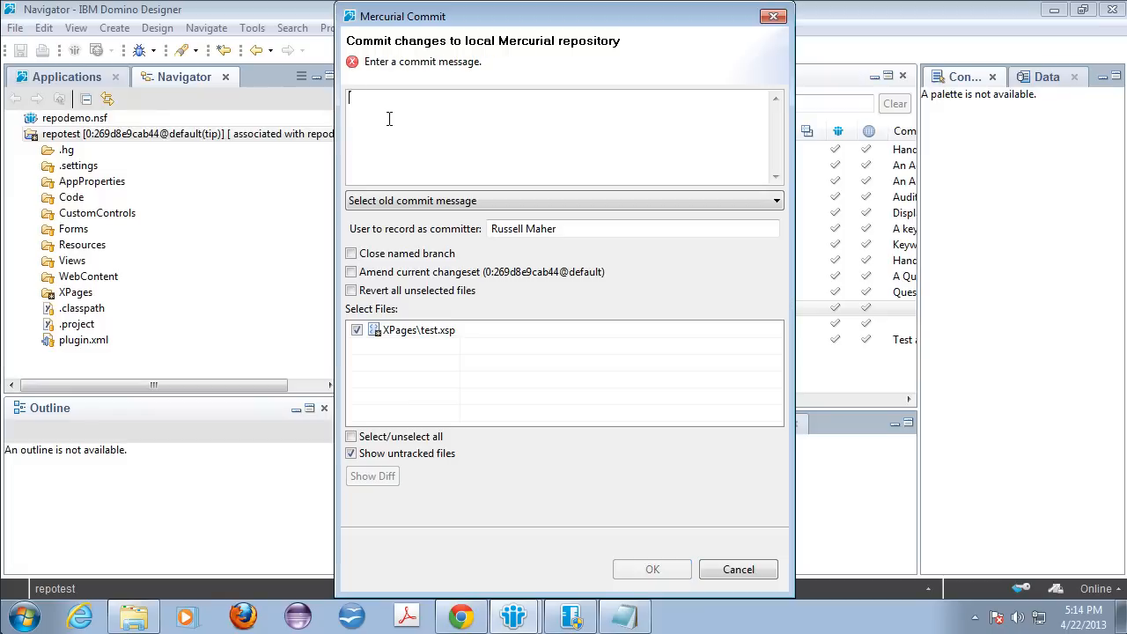
type("Removed the ")
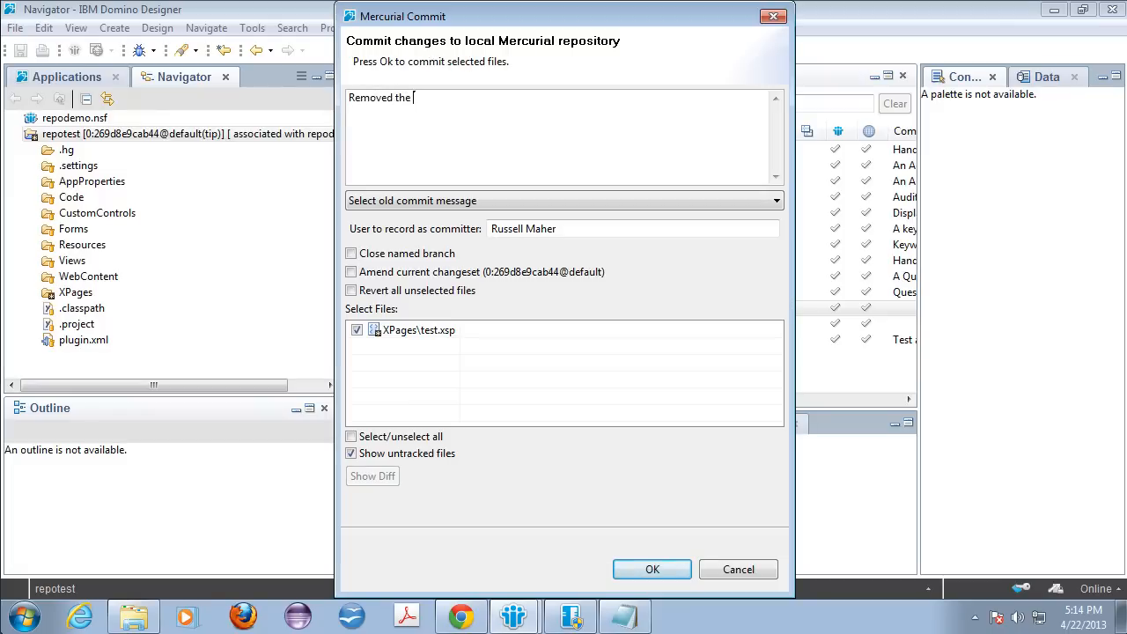
type("text from the test XPage.")
left_click_drag(582, 98, 319, 88)
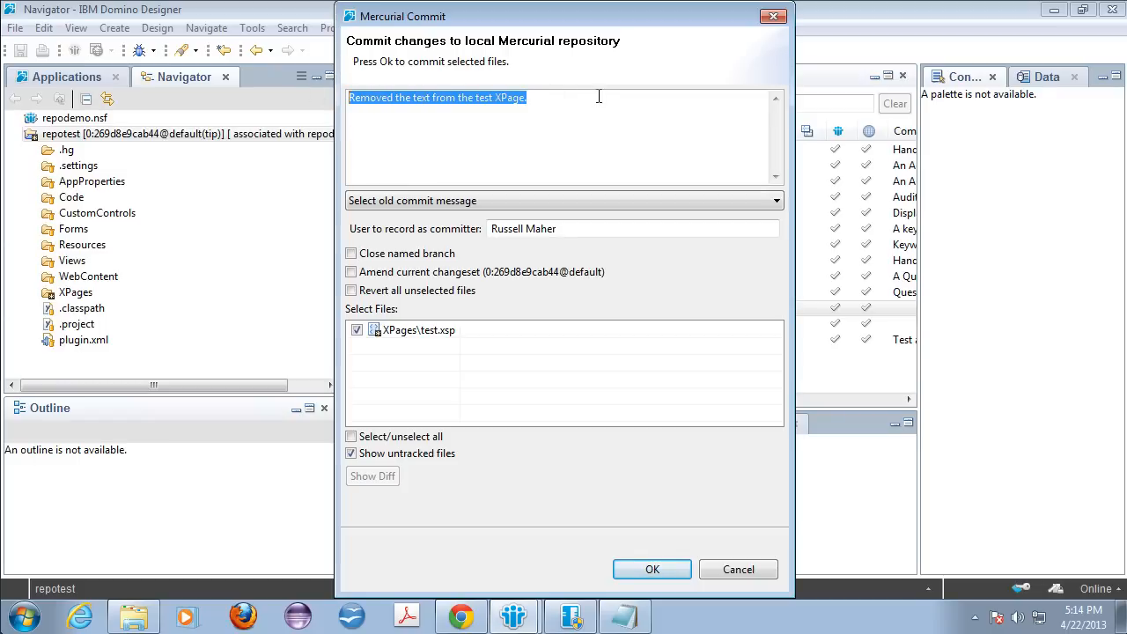
left_click_drag(599, 95, 298, 92)
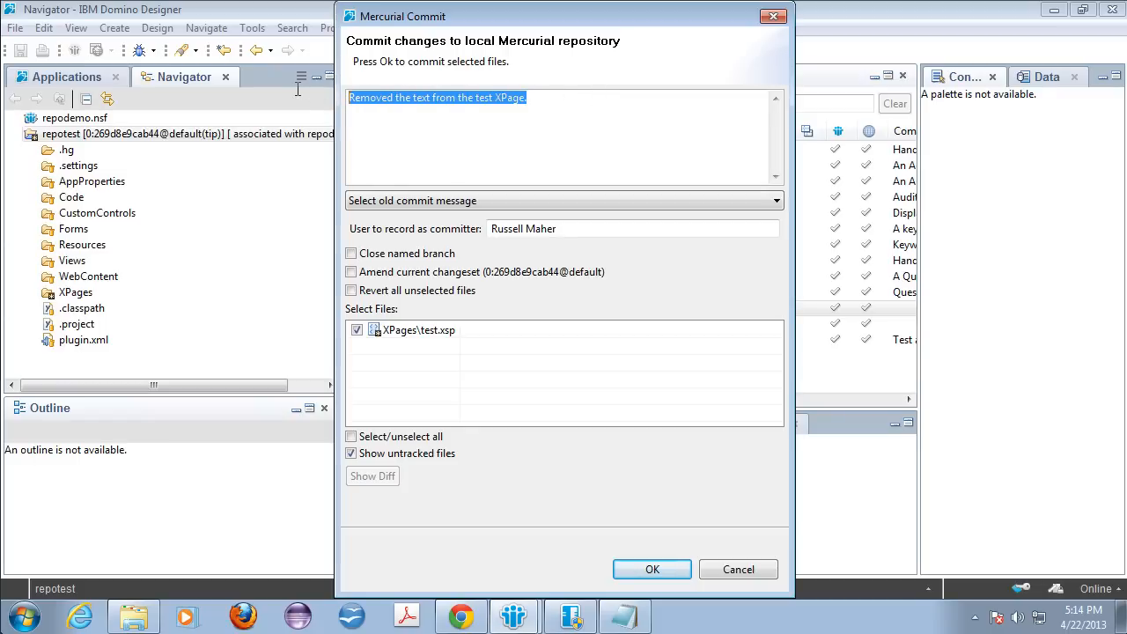
left_click(535, 95)
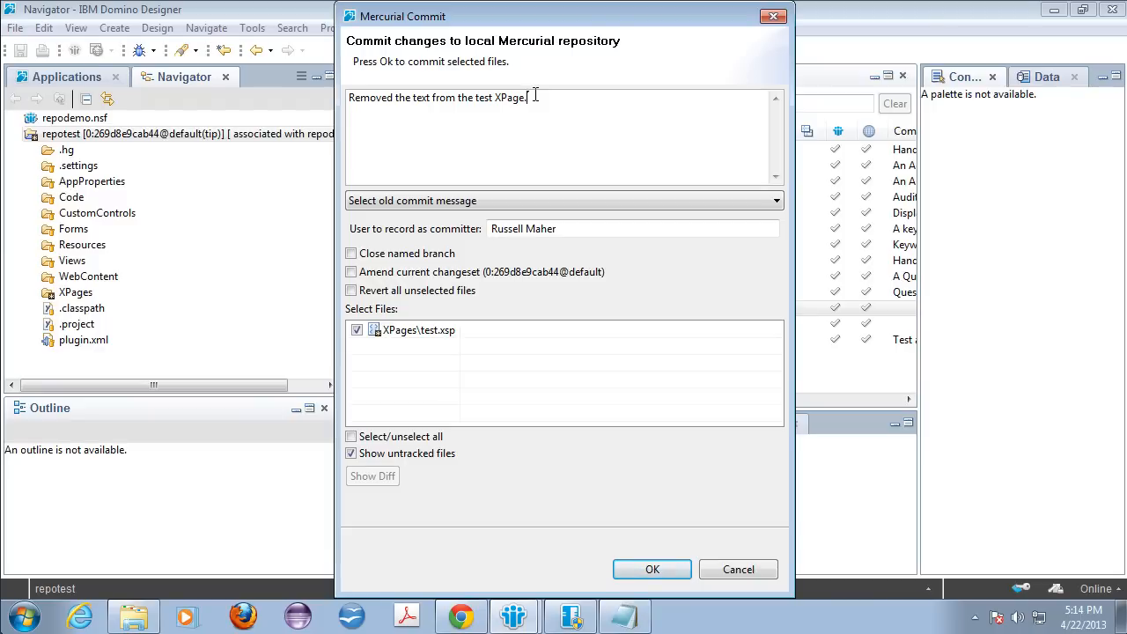
left_click(649, 569)
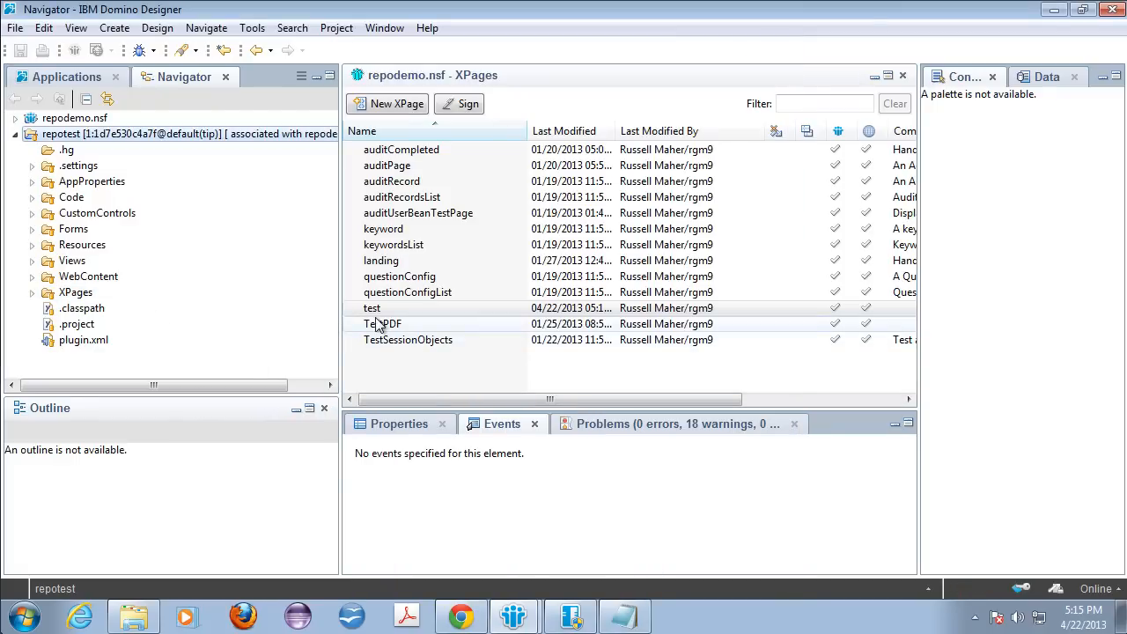
Step: Open the REPO DEMO application's test XPage and add the line "This is the newest text." below the Hello line, separated by blank lines
left_click(43, 76)
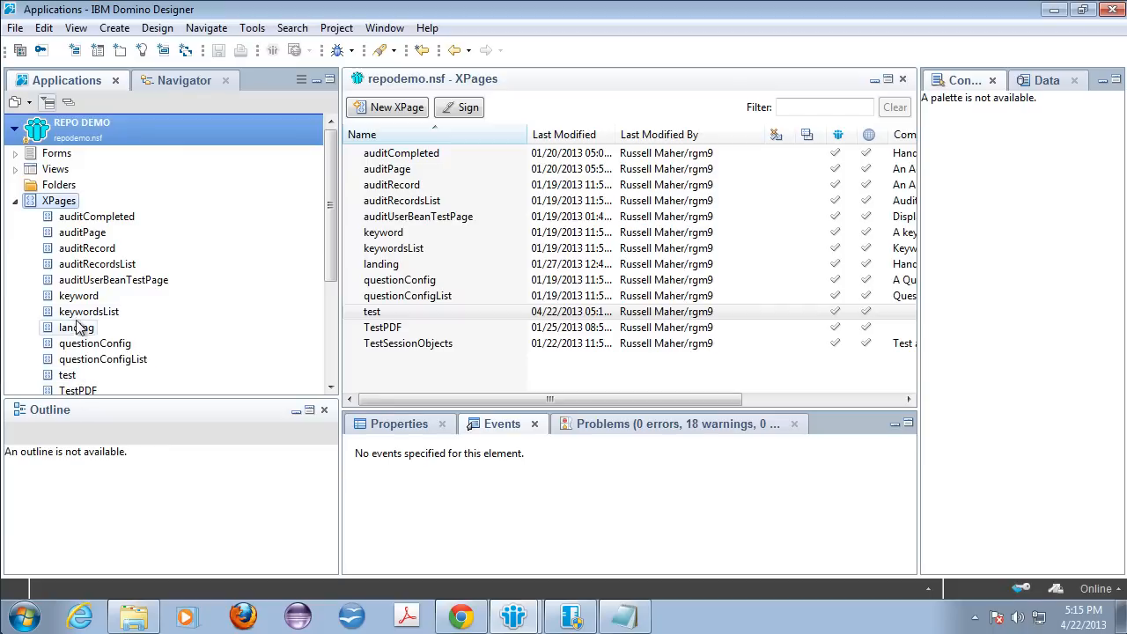
double_click(68, 376)
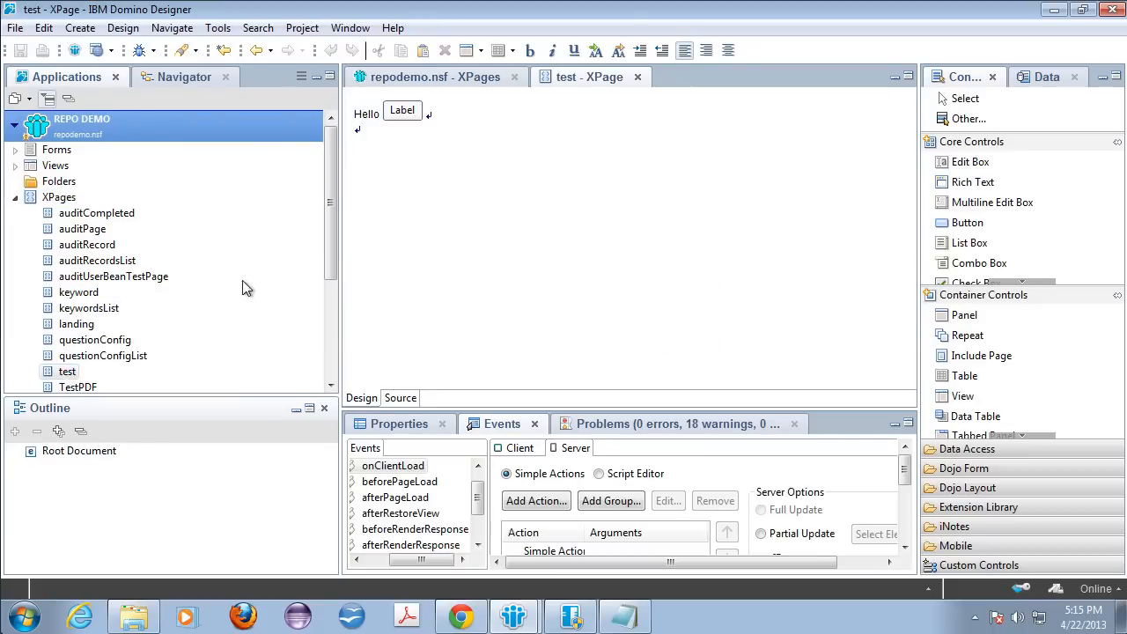
left_click(382, 126)
key("Return")
key("Return")
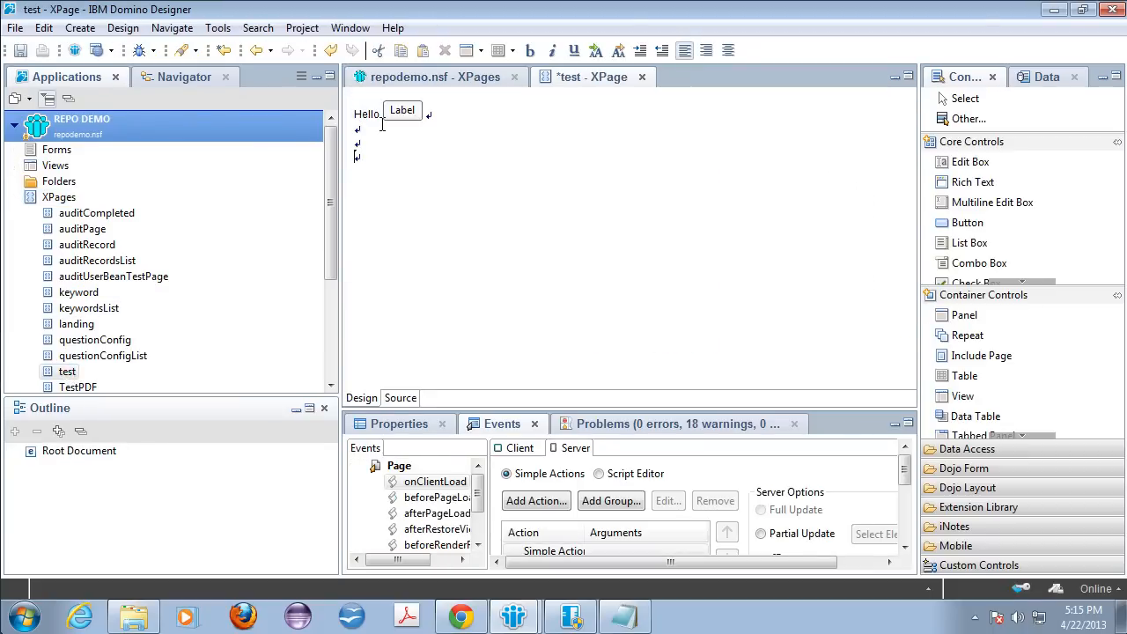
type("This is the newst text.")
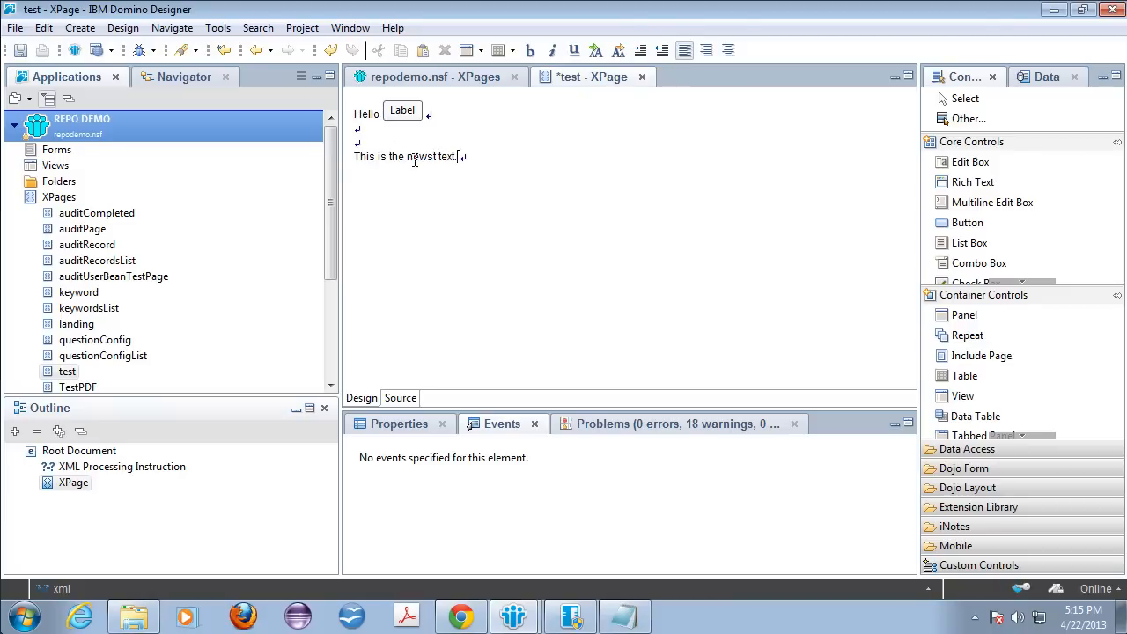
left_click(422, 158)
type("newest")
key("Delete")
key("Delete")
key("Delete")
left_click_drag(407, 157, 453, 154)
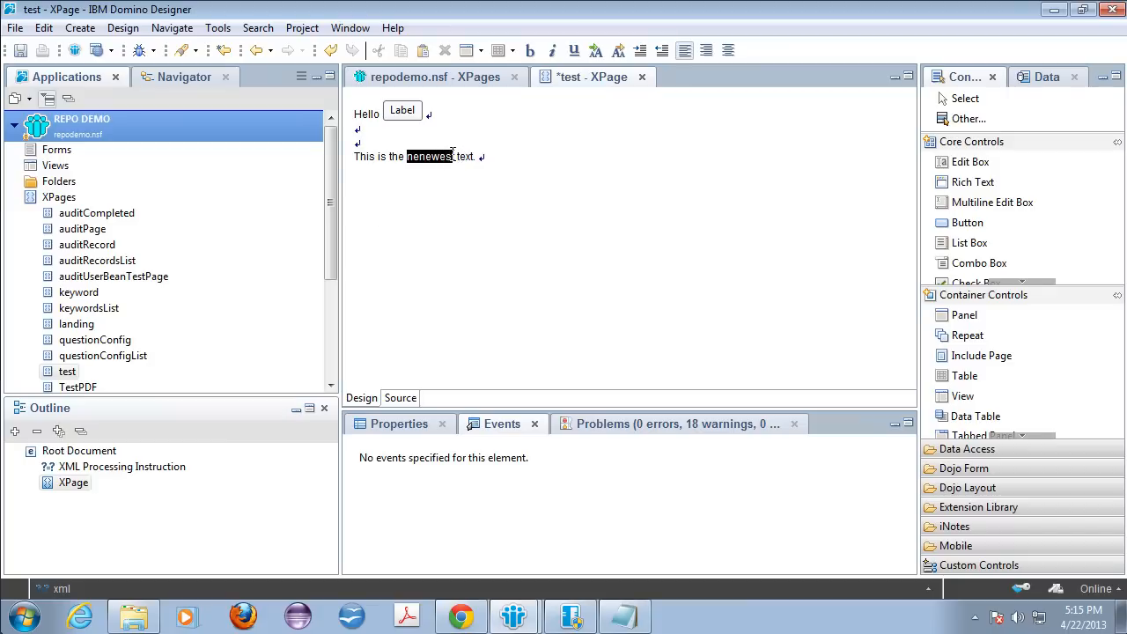
type("newes")
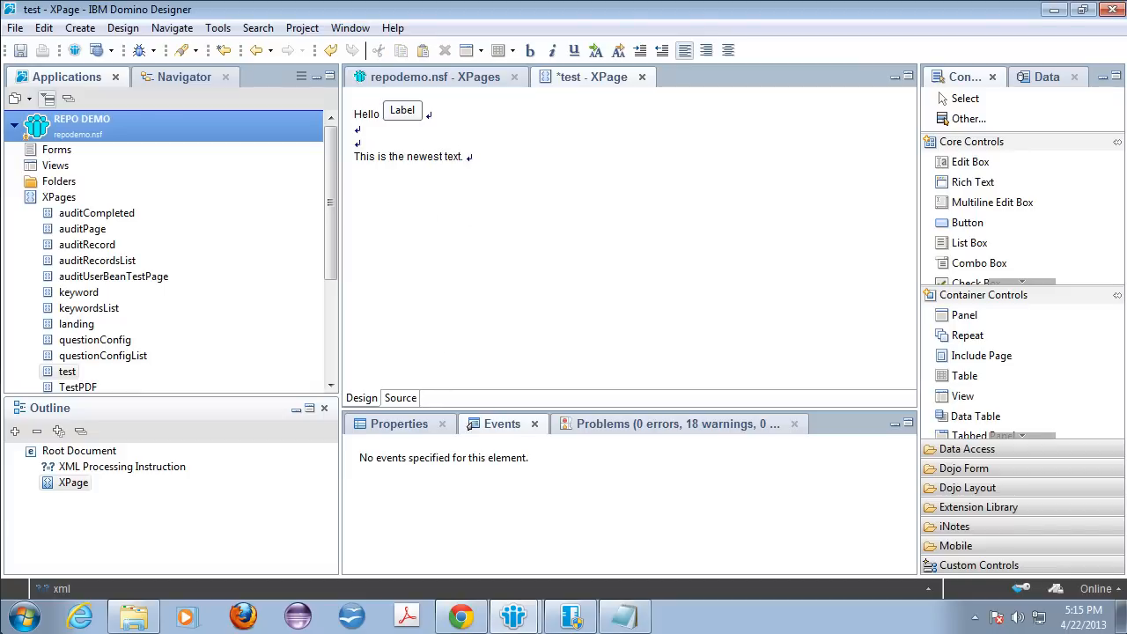
Step: Make the button's label font bold and orange, and close the test XPage with its changes saved
left_click(404, 110)
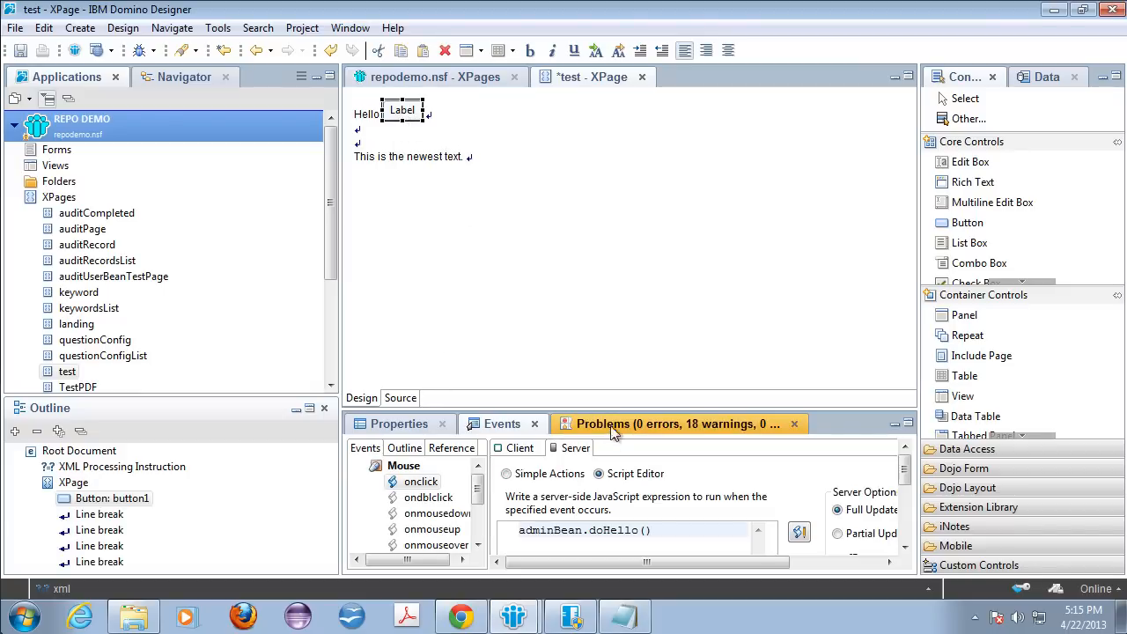
left_click_drag(610, 405, 599, 247)
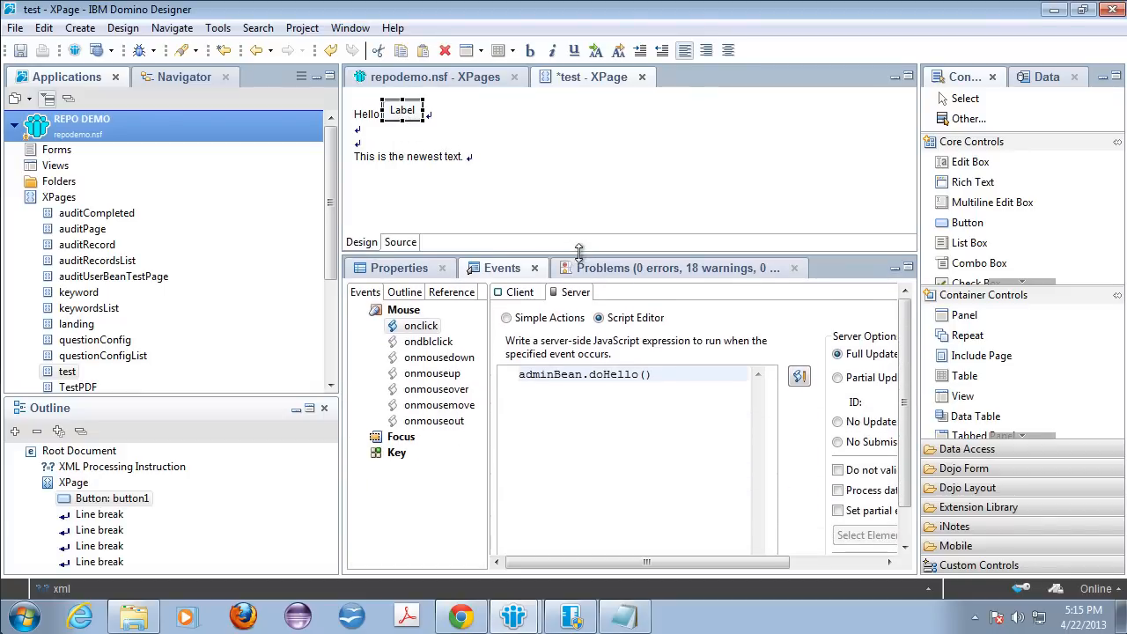
left_click(388, 269)
left_click(372, 340)
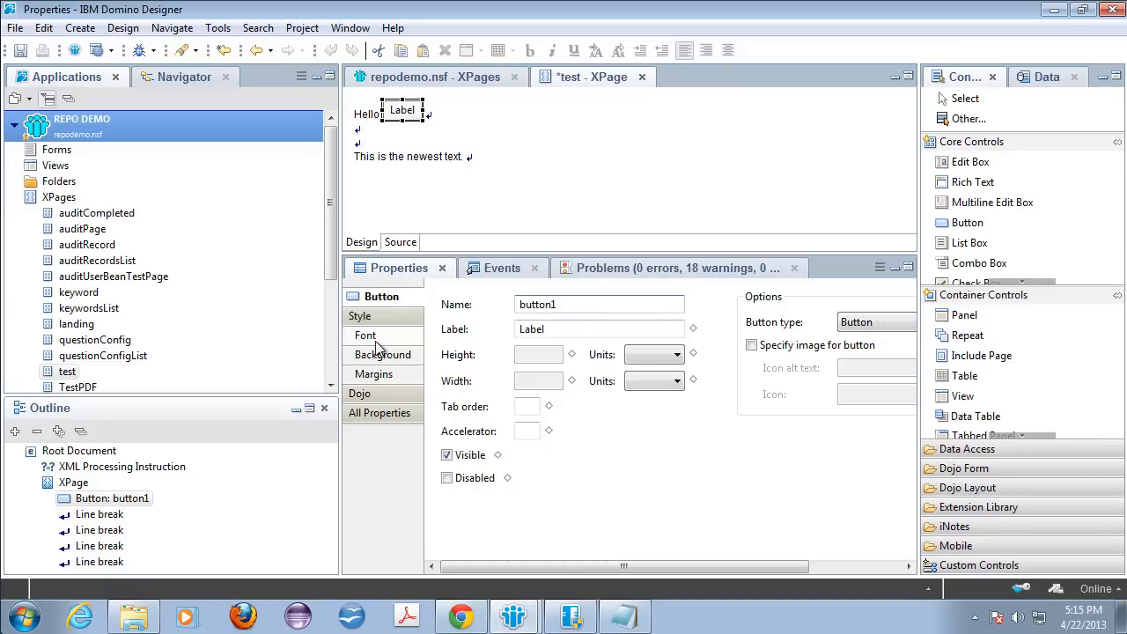
left_click(522, 476)
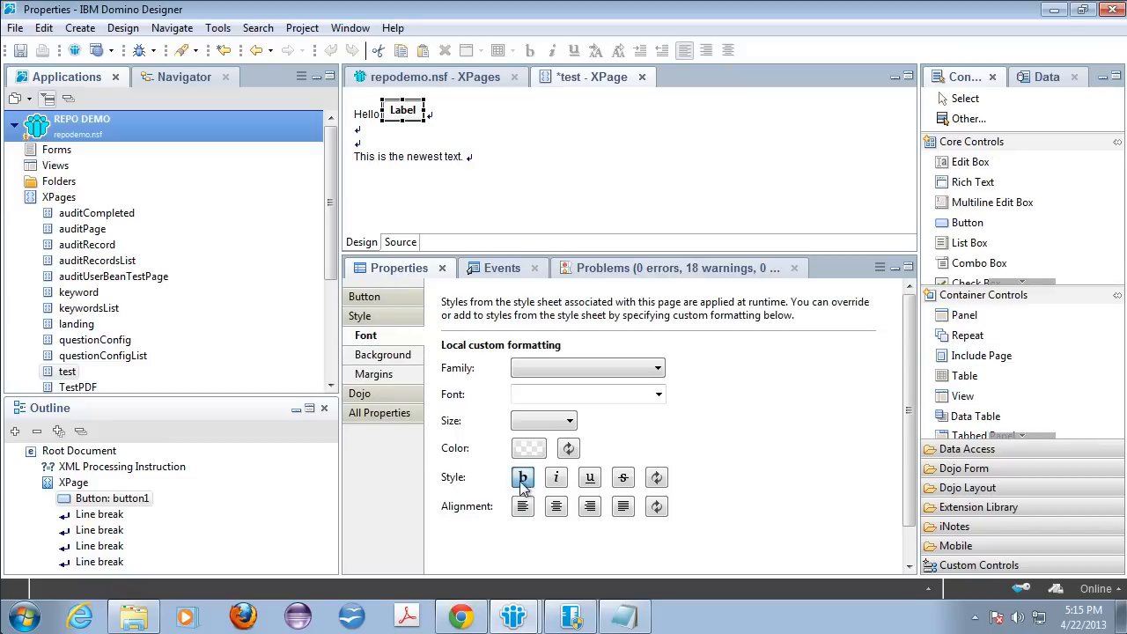
left_click(530, 449)
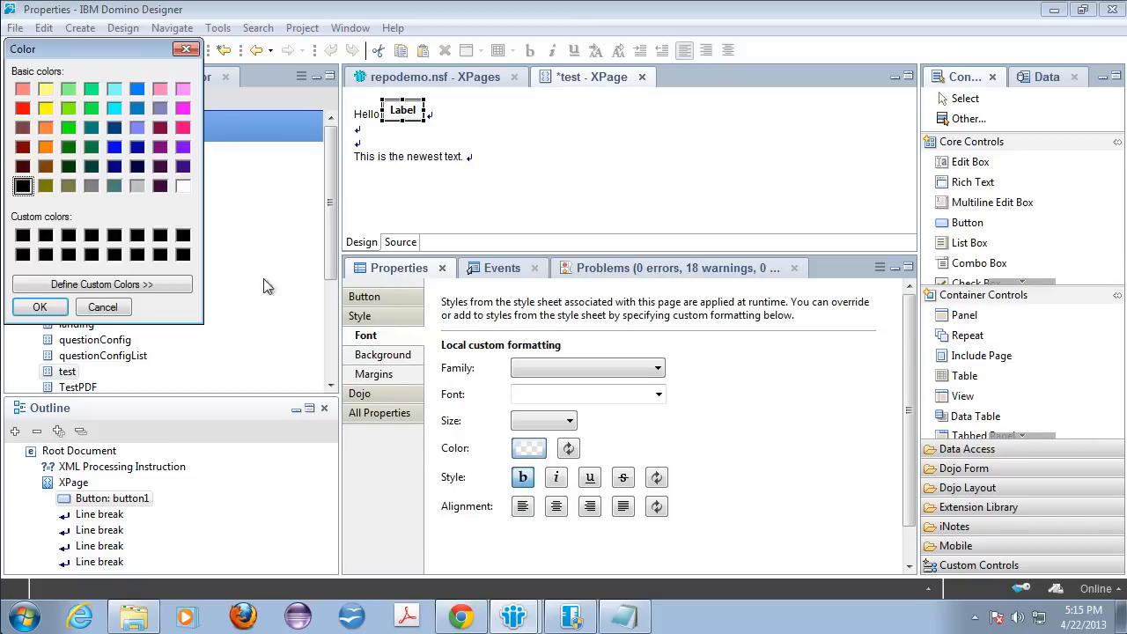
left_click(91, 127)
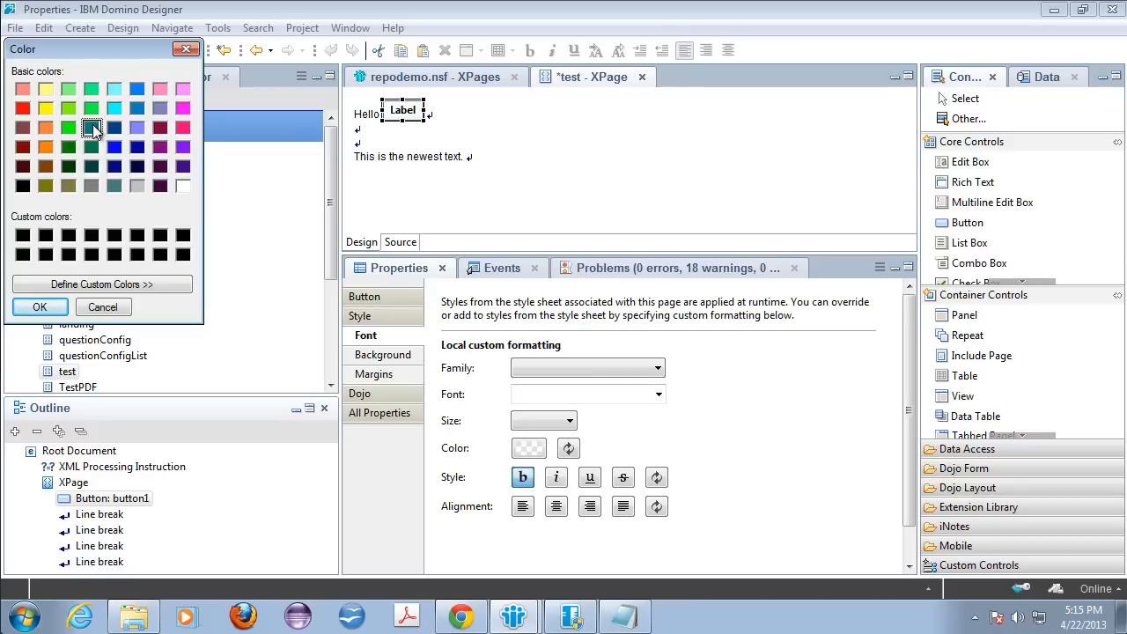
left_click(45, 147)
left_click(40, 307)
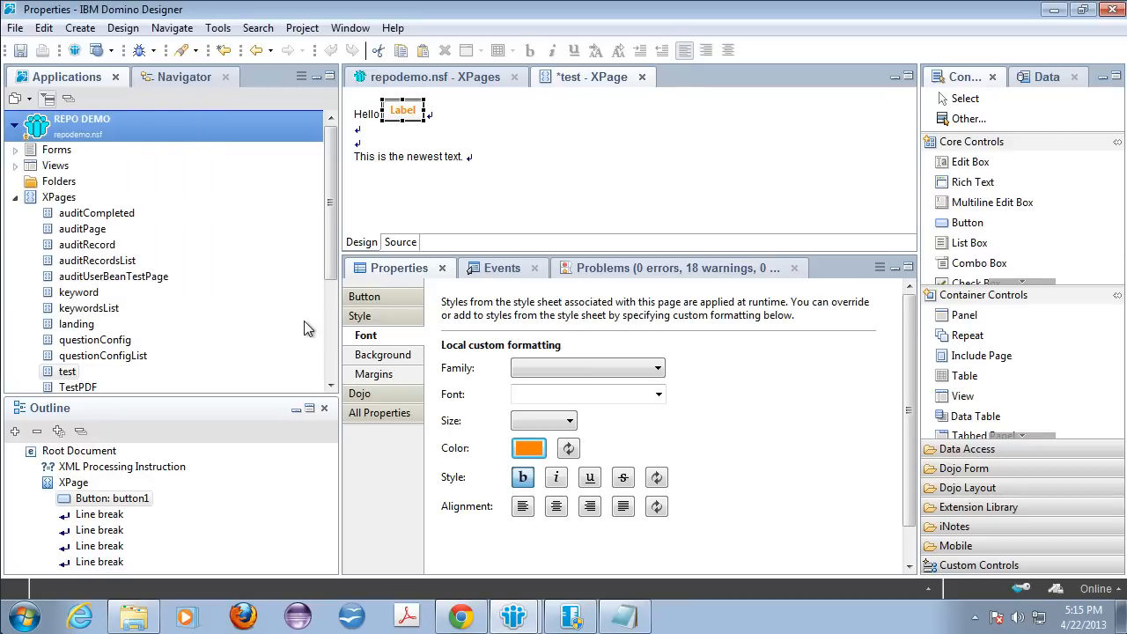
key("ctrl+w")
key("Return")
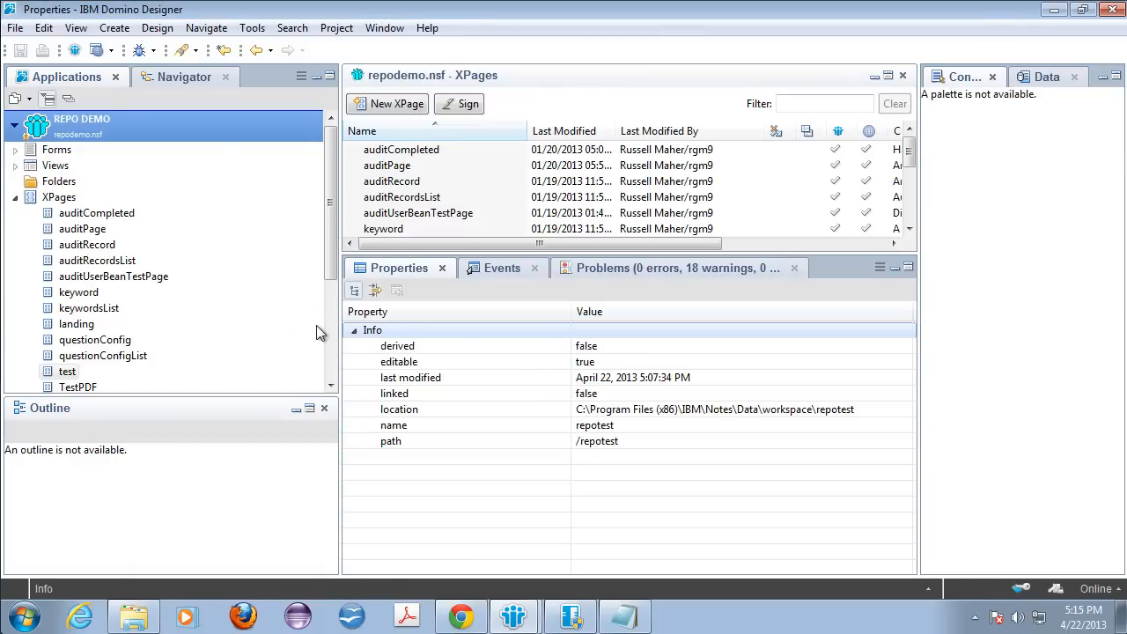
Step: Commit the repotest project's modified test.xsp to the local repository with the message "More modifications to the page including changing the UI."
left_click(210, 84)
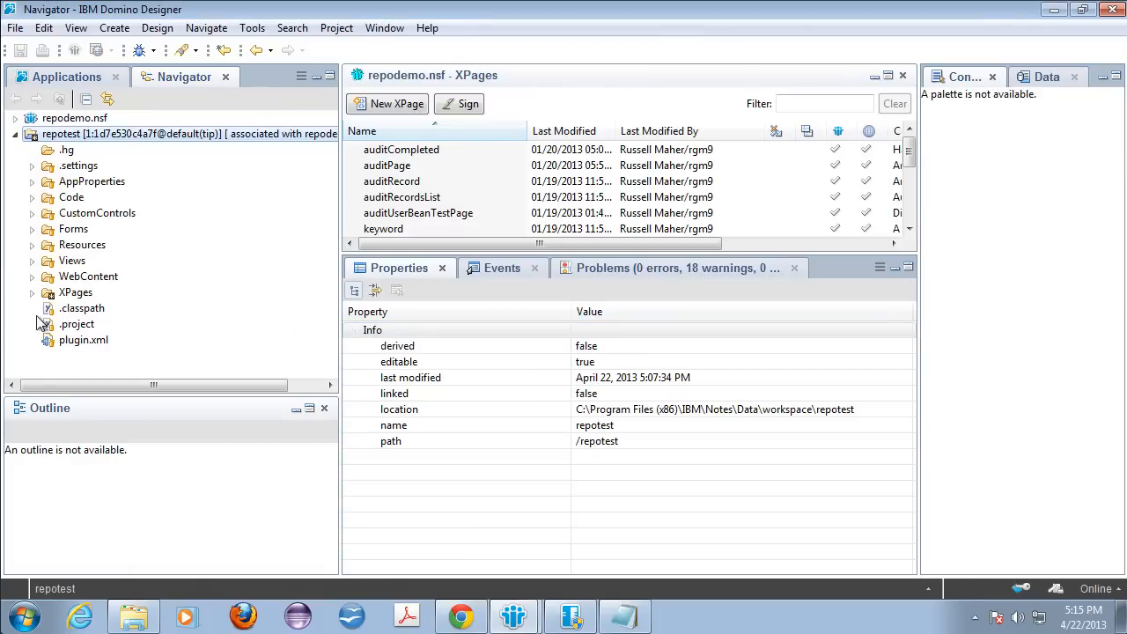
right_click(121, 135)
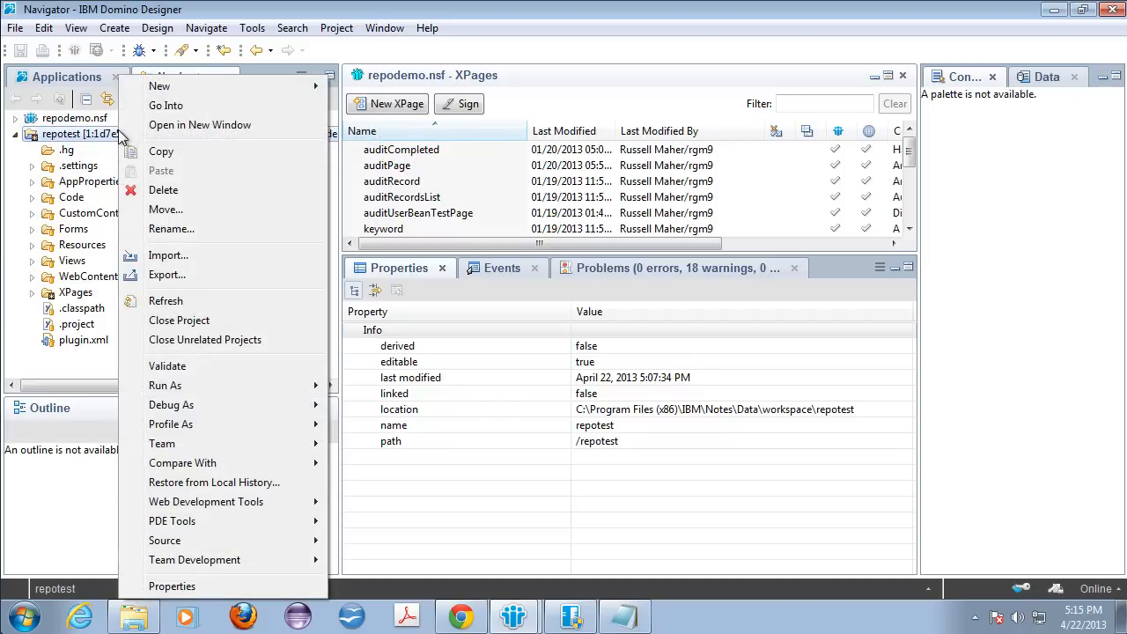
mouse_move(190, 447)
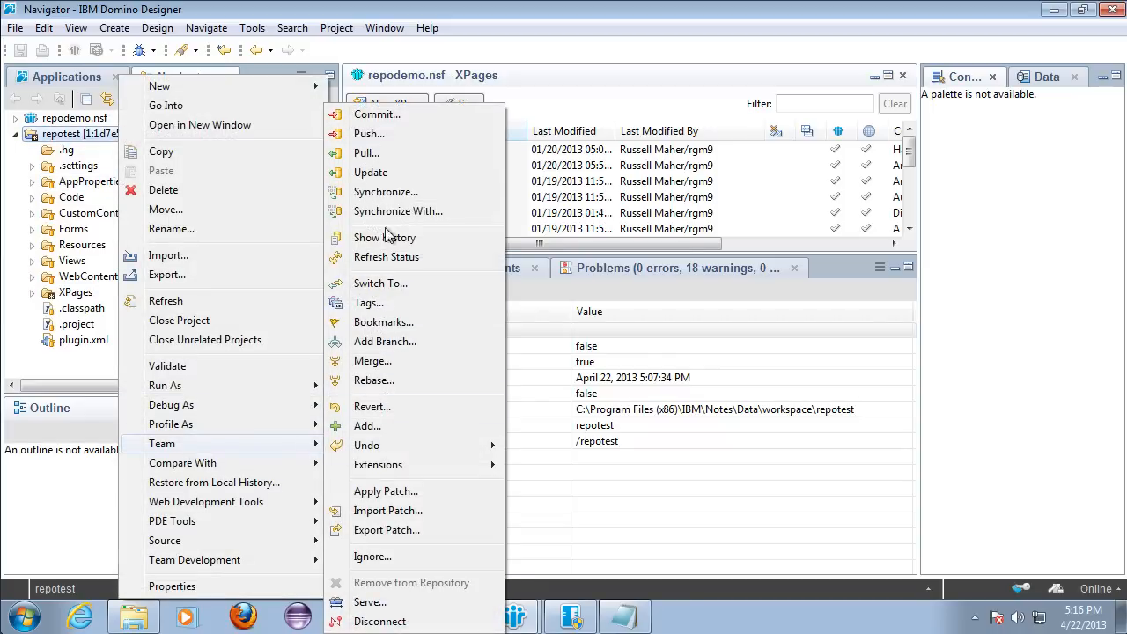
left_click(374, 115)
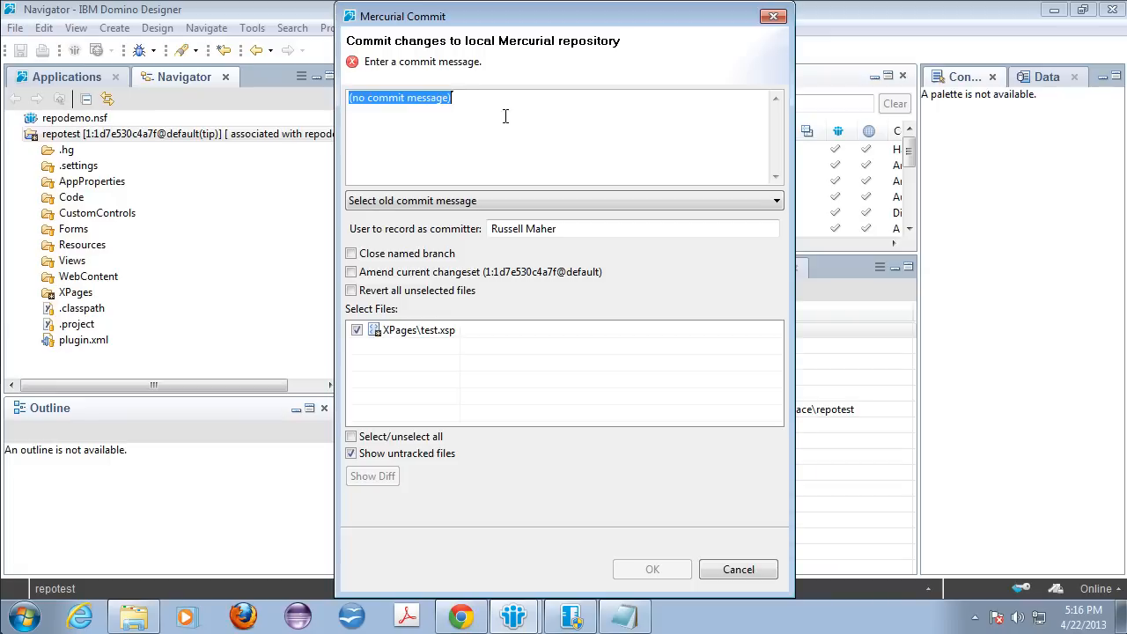
type("More modificatio")
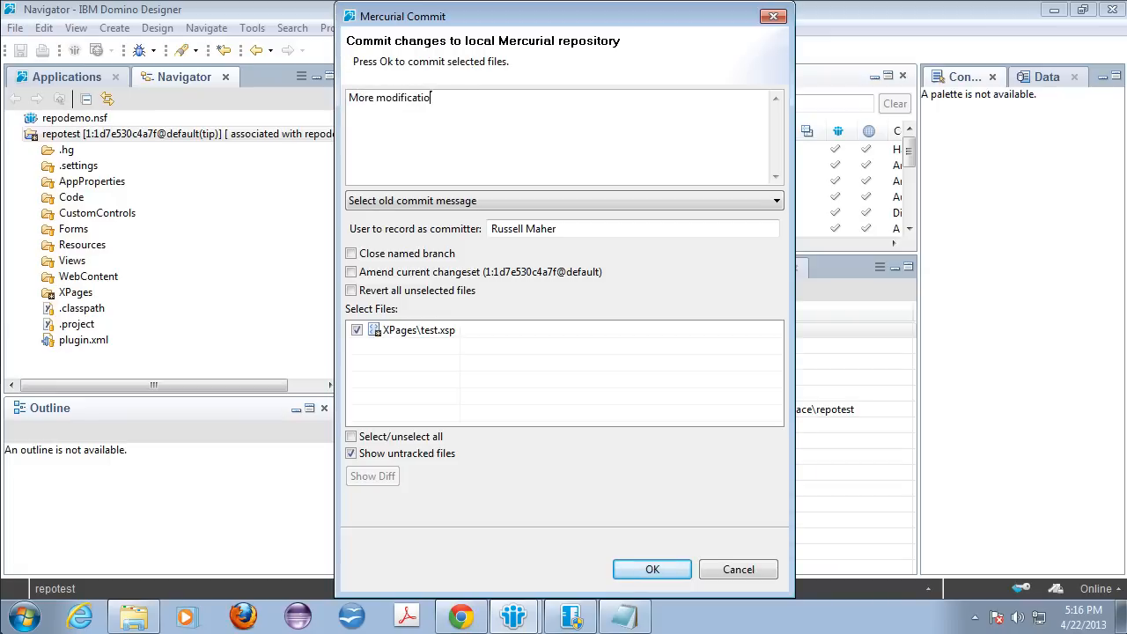
type("ns to the page including ")
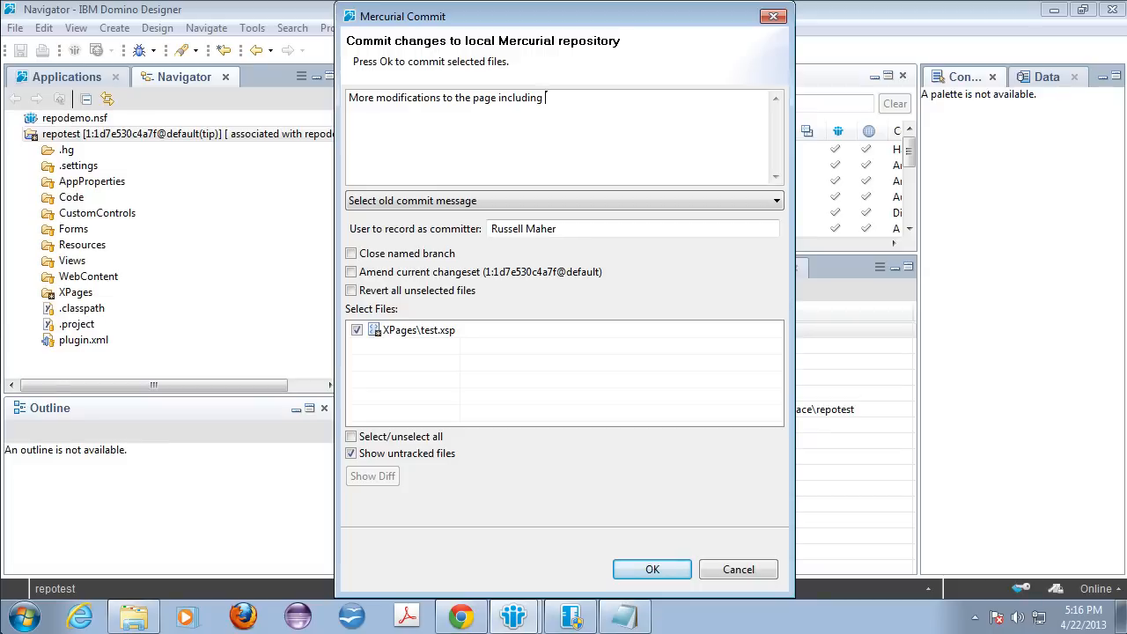
type("changing the UI.")
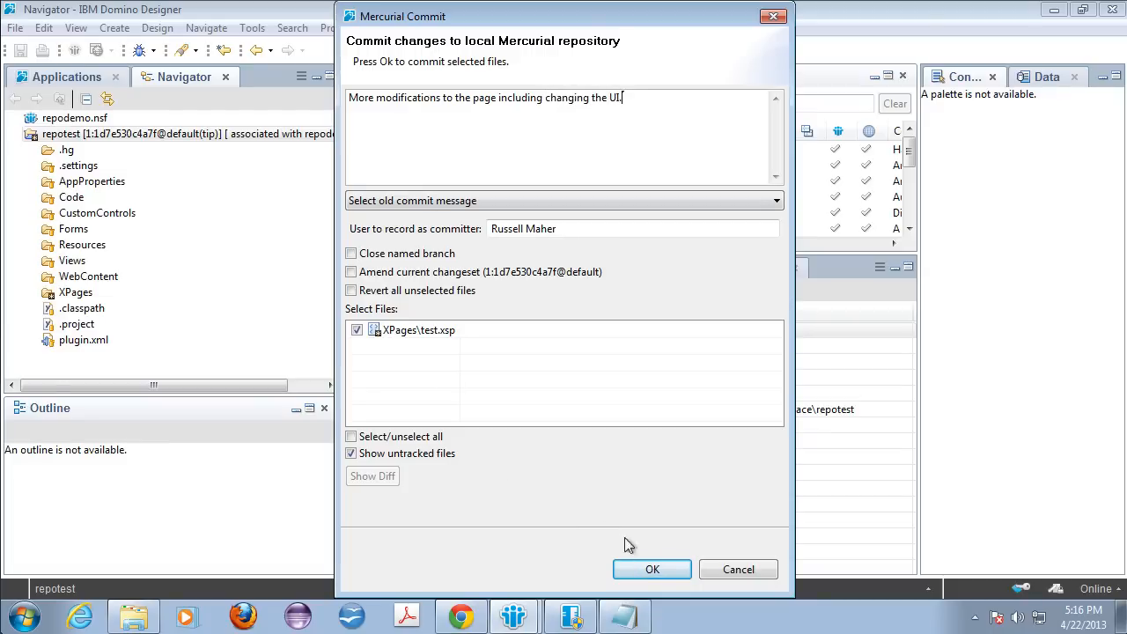
left_click(656, 569)
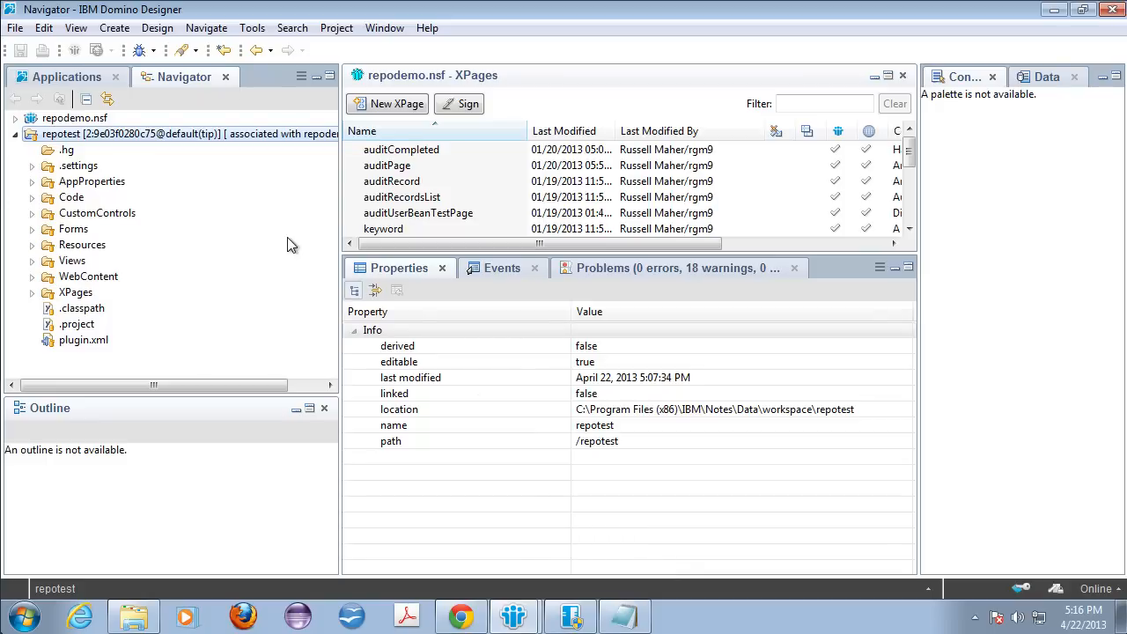
Step: Show the Mercurial changeset history of the repotest project
left_click_drag(342, 203, 413, 201)
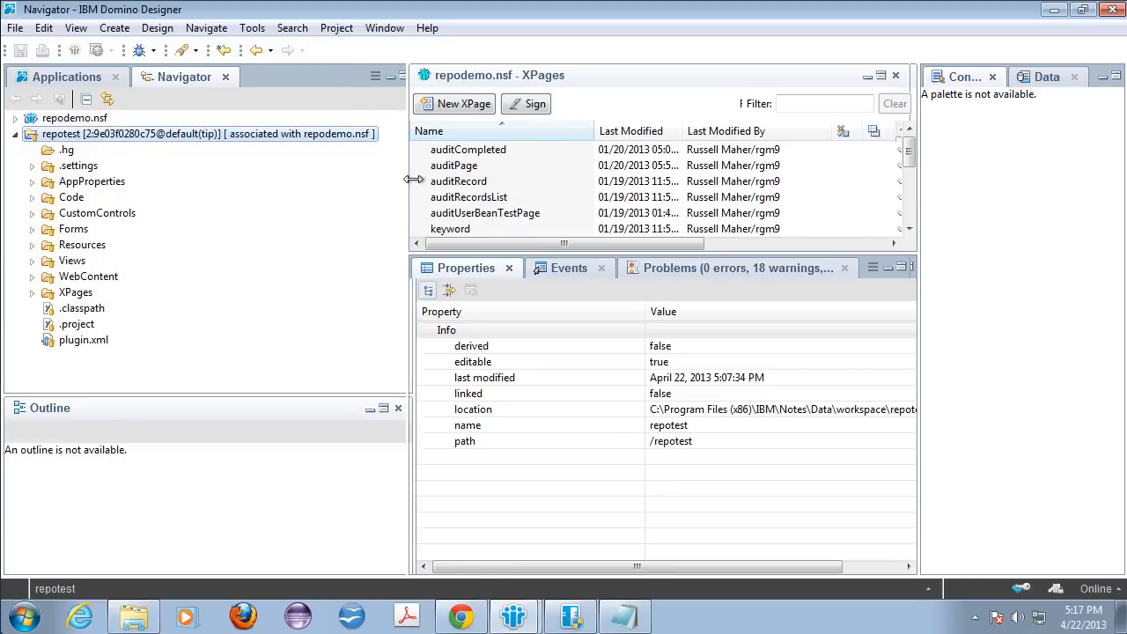
left_click_drag(414, 181, 342, 192)
right_click(196, 135)
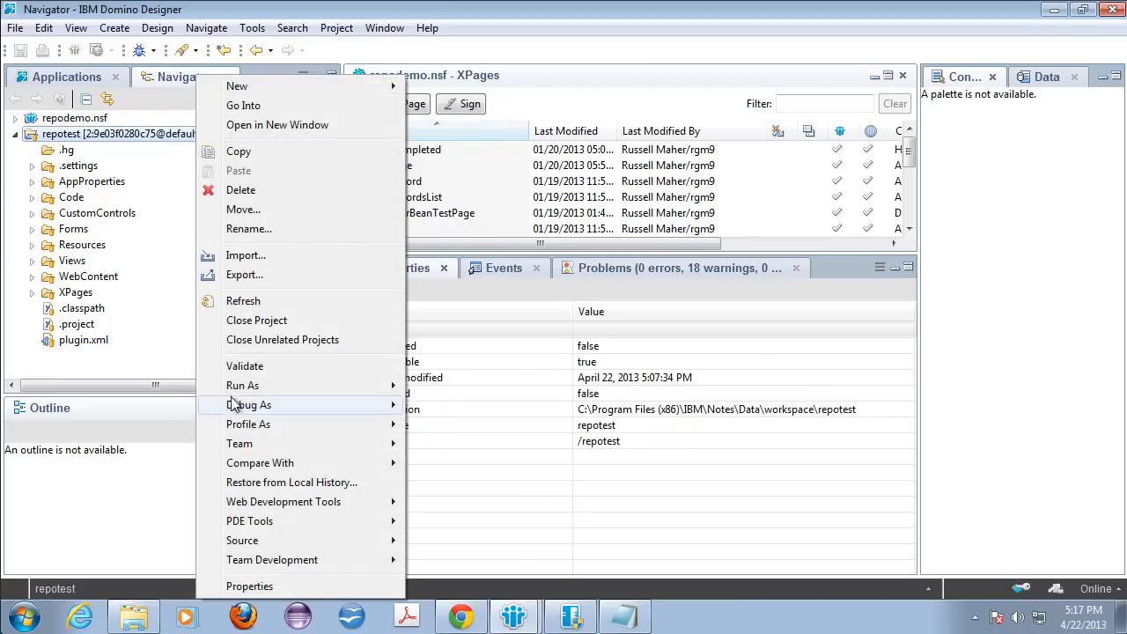
mouse_move(255, 443)
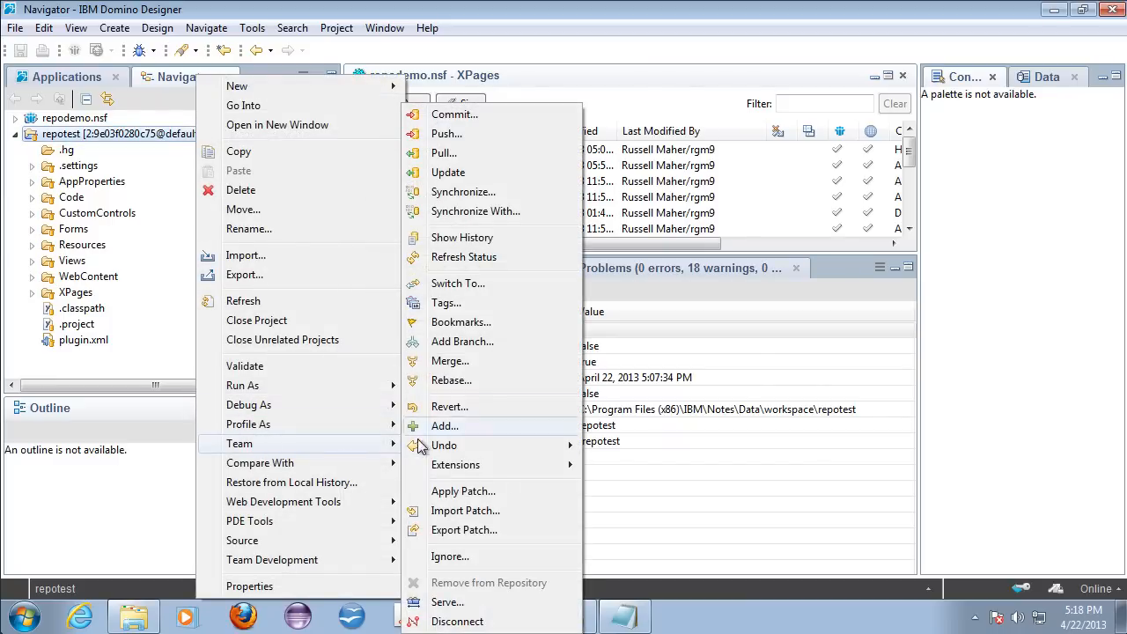
left_click(489, 238)
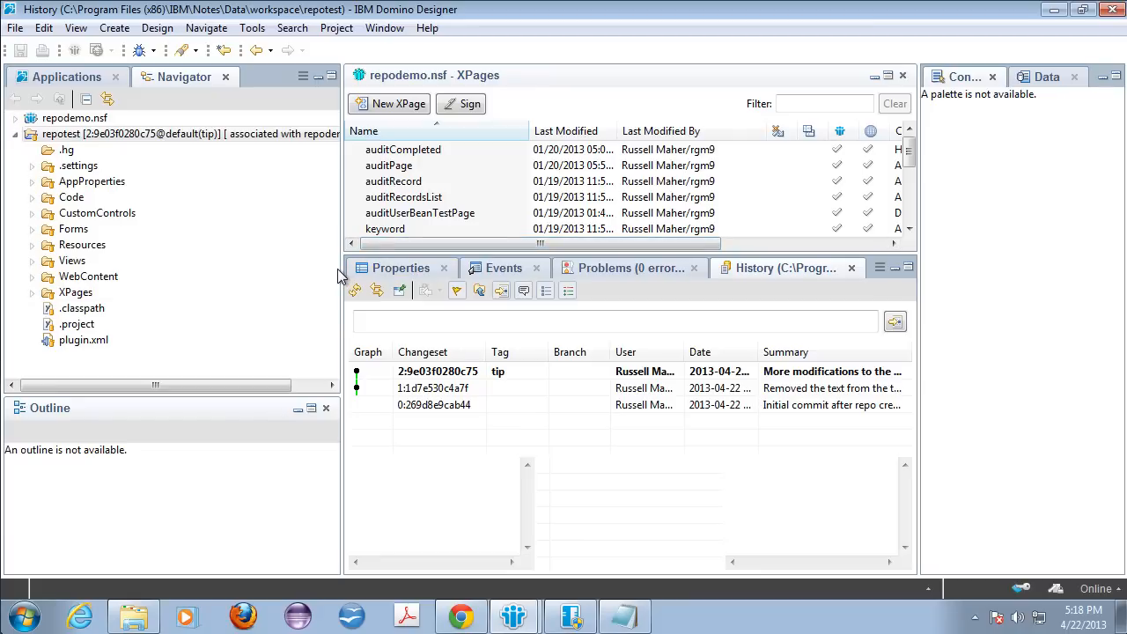
Step: Widen the changeset history view and its User and Date columns to read the entries in full, and close the history
left_click_drag(339, 275, 224, 277)
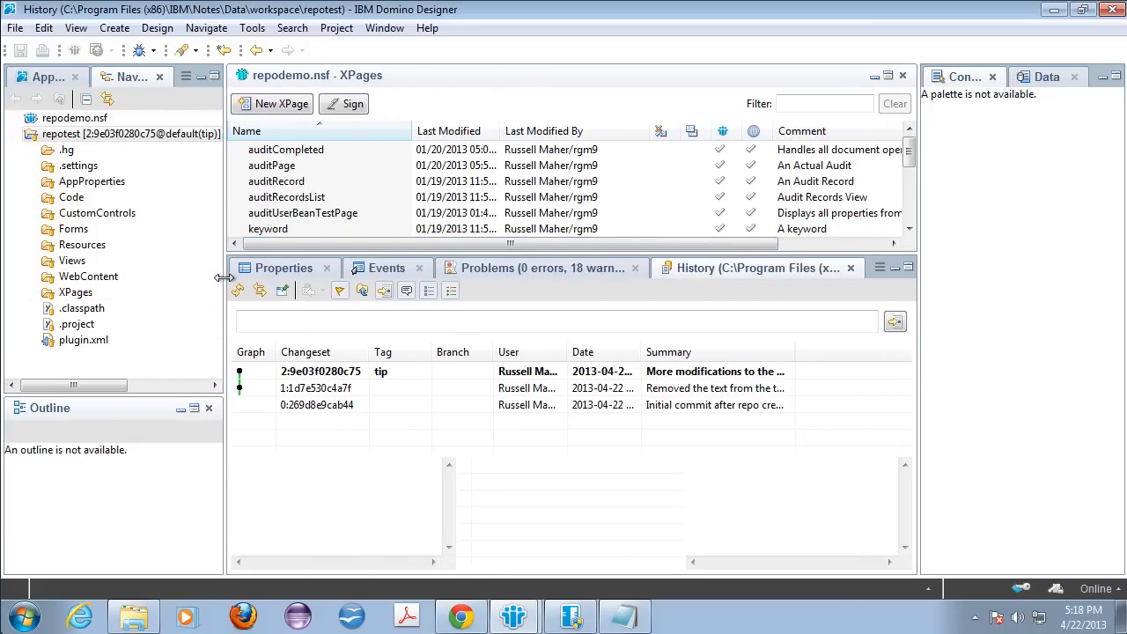
left_click_drag(570, 352, 606, 352)
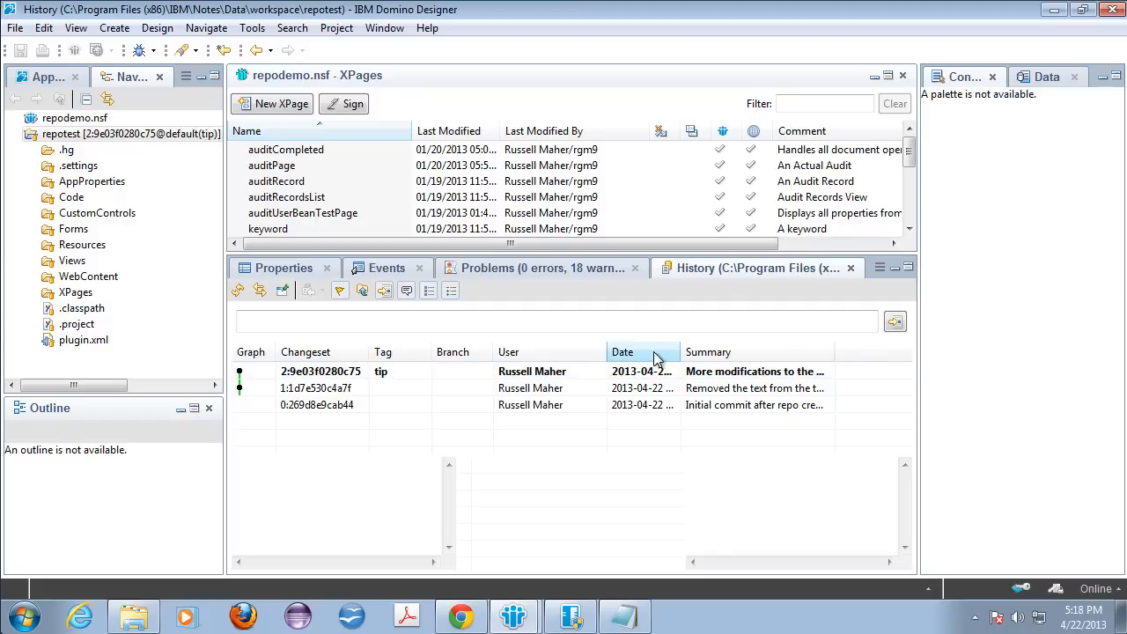
left_click_drag(680, 353, 755, 352)
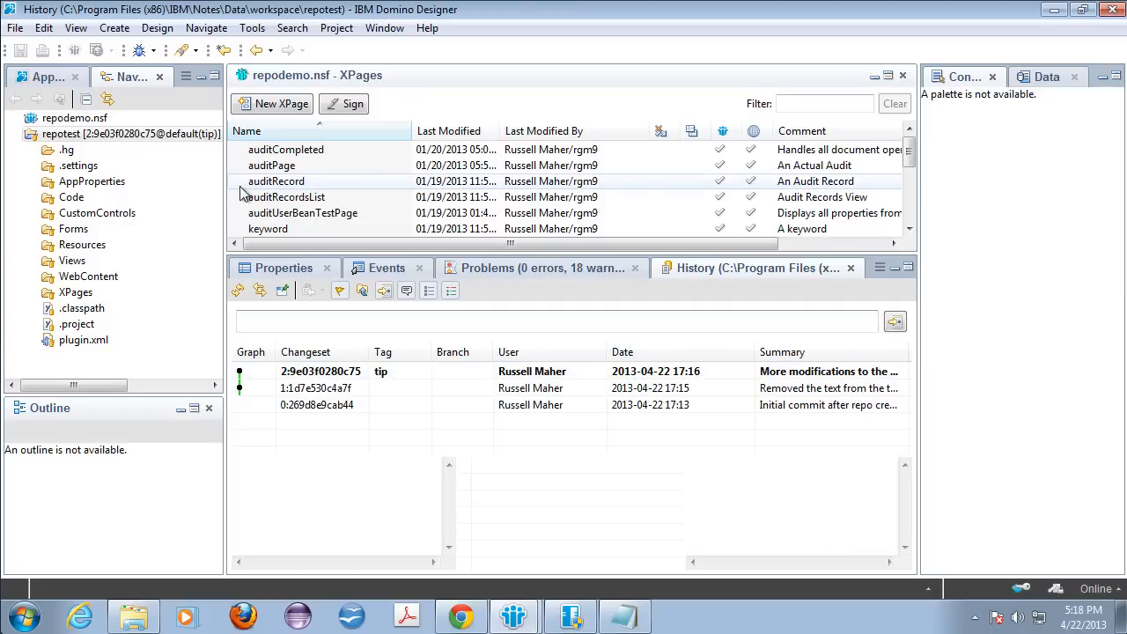
left_click_drag(225, 195, 294, 188)
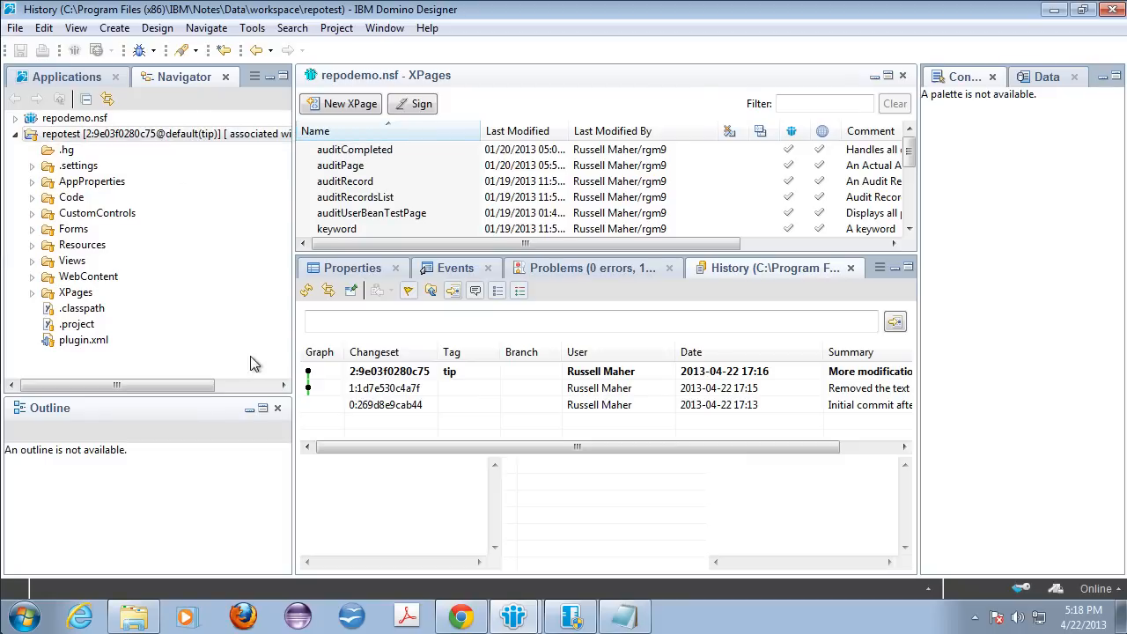
left_click_drag(292, 327, 265, 330)
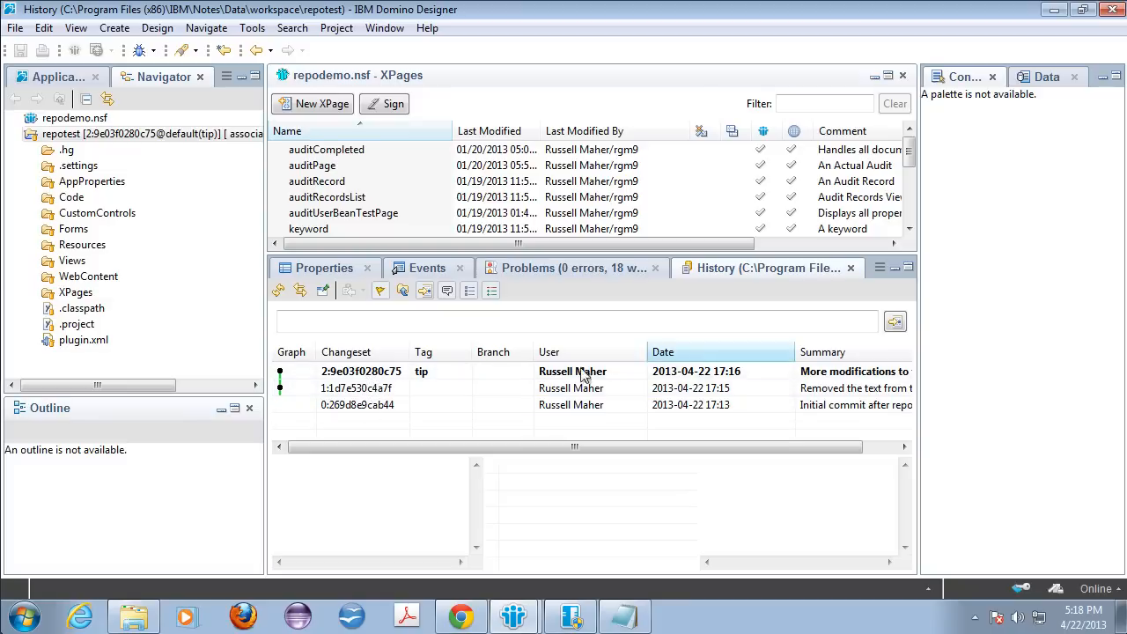
left_click(851, 269)
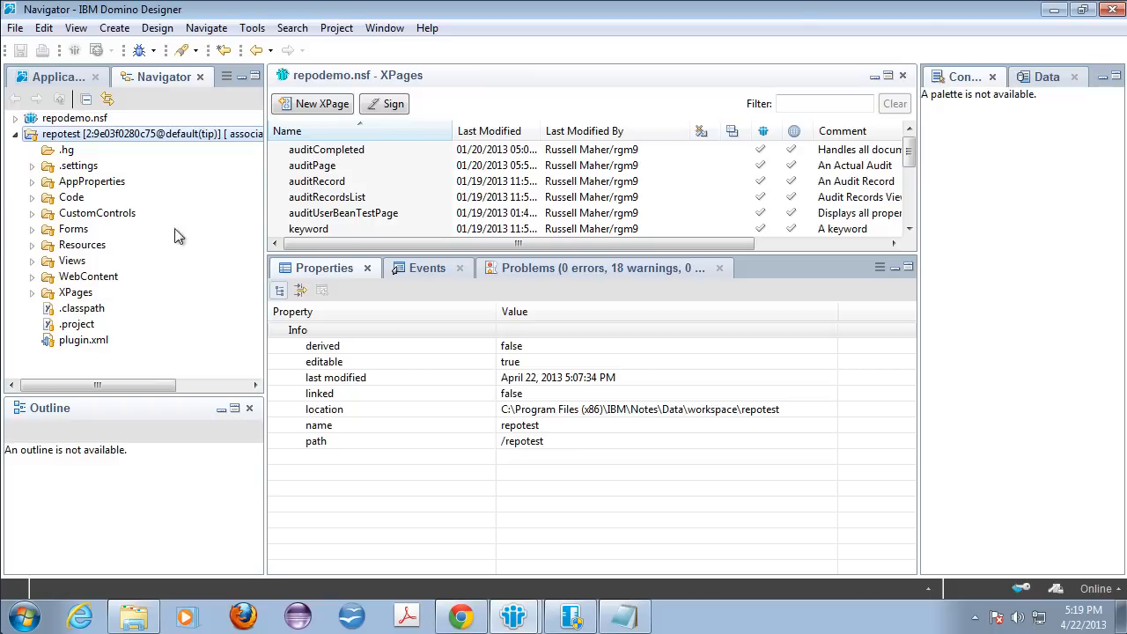
Step: Open the Switch To dialog for the repotest project and look through its branches, heads, tags, revisions and bookmarks
left_click(167, 141)
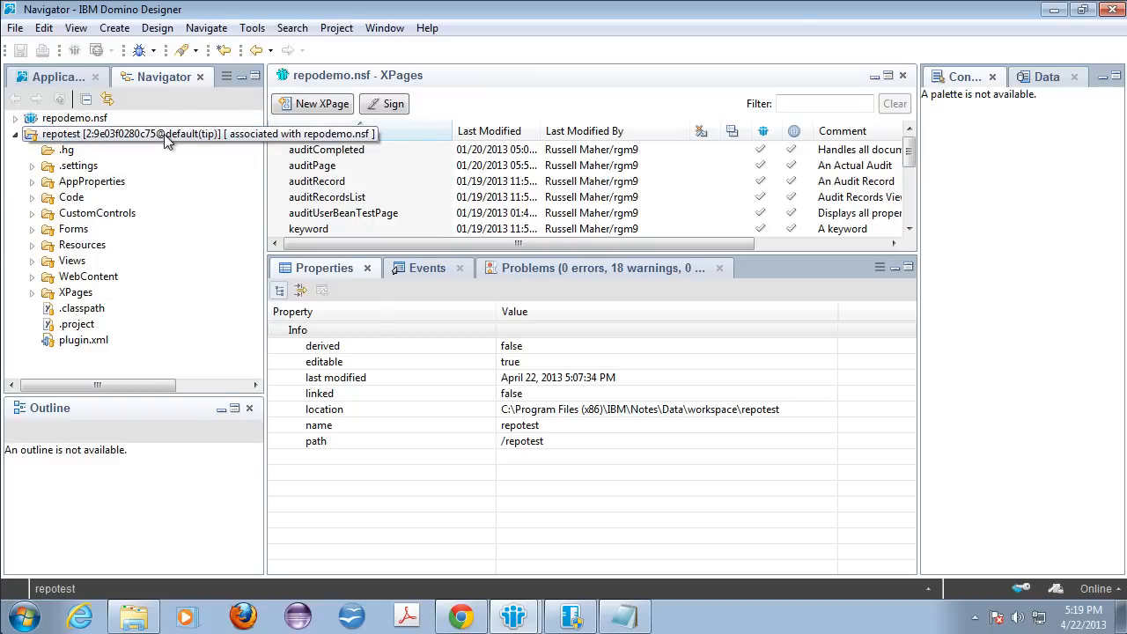
right_click(167, 141)
mouse_move(257, 443)
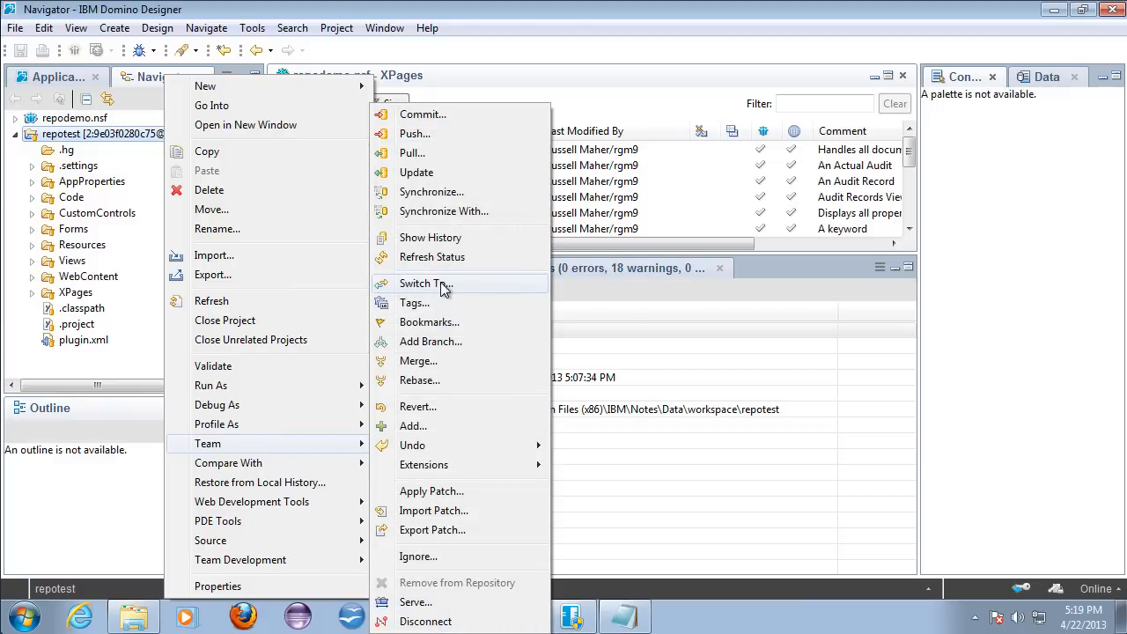
left_click(443, 286)
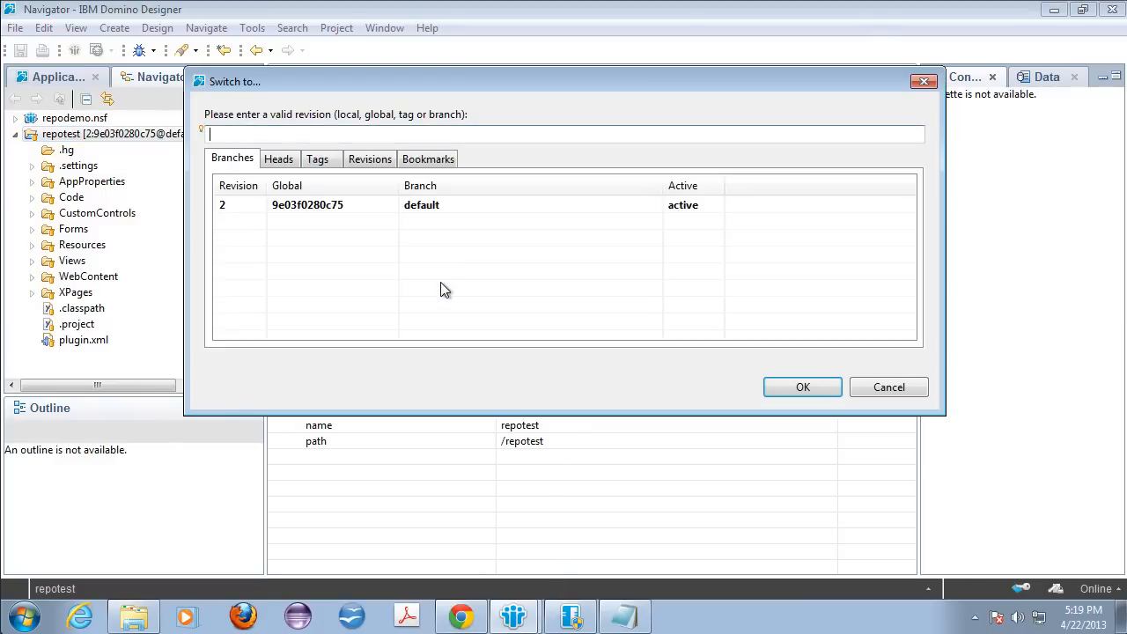
left_click(278, 161)
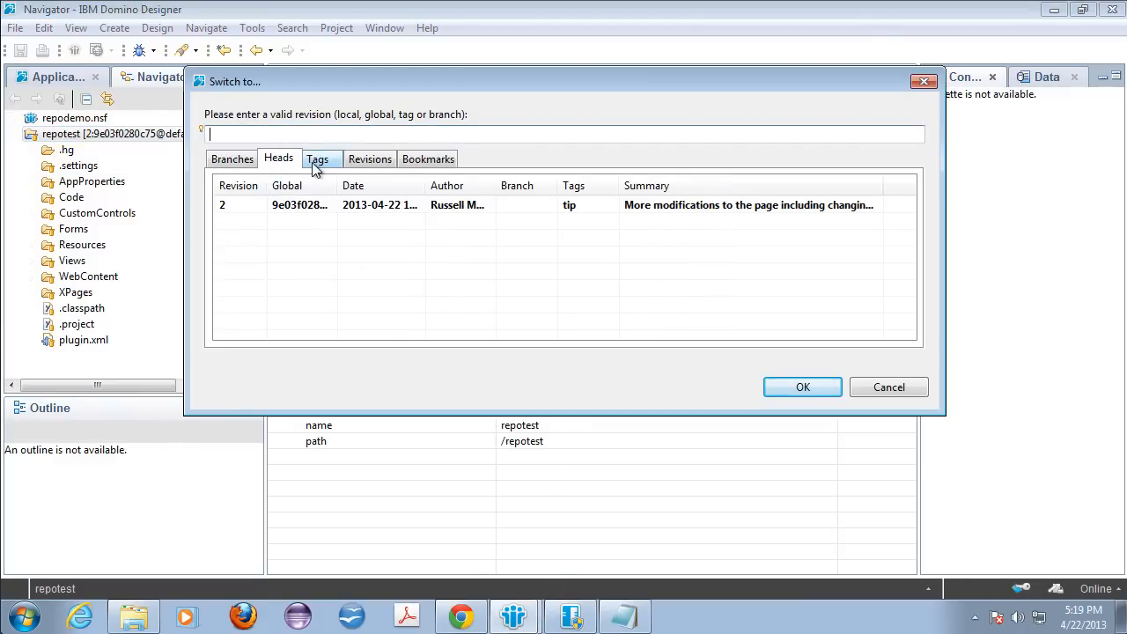
left_click(317, 161)
left_click(371, 163)
left_click(426, 164)
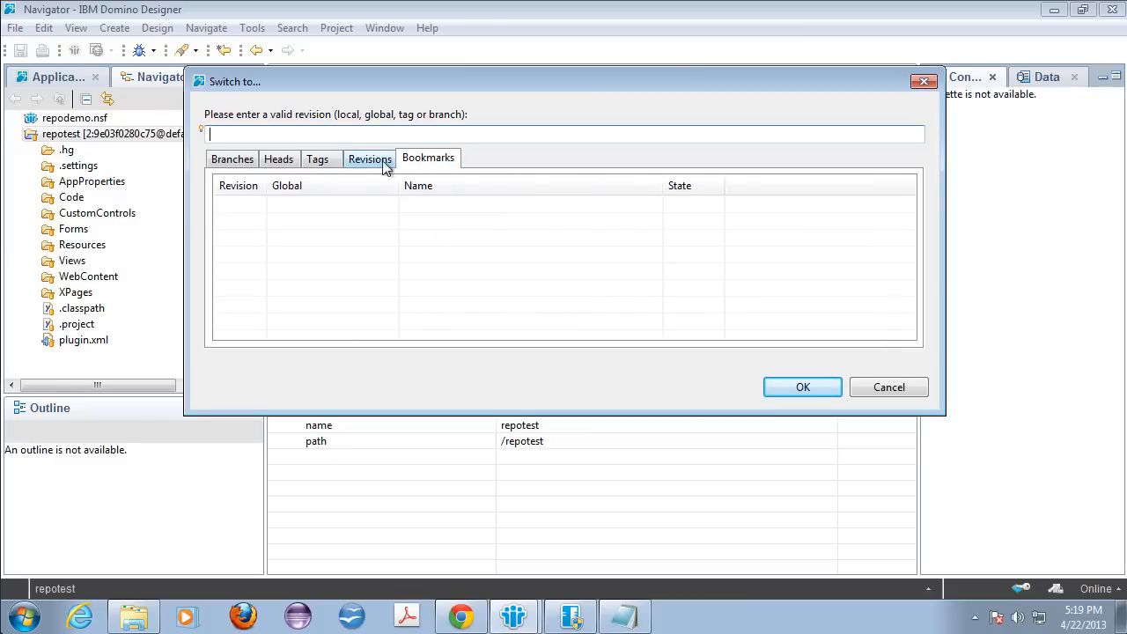
left_click(237, 164)
left_click(277, 162)
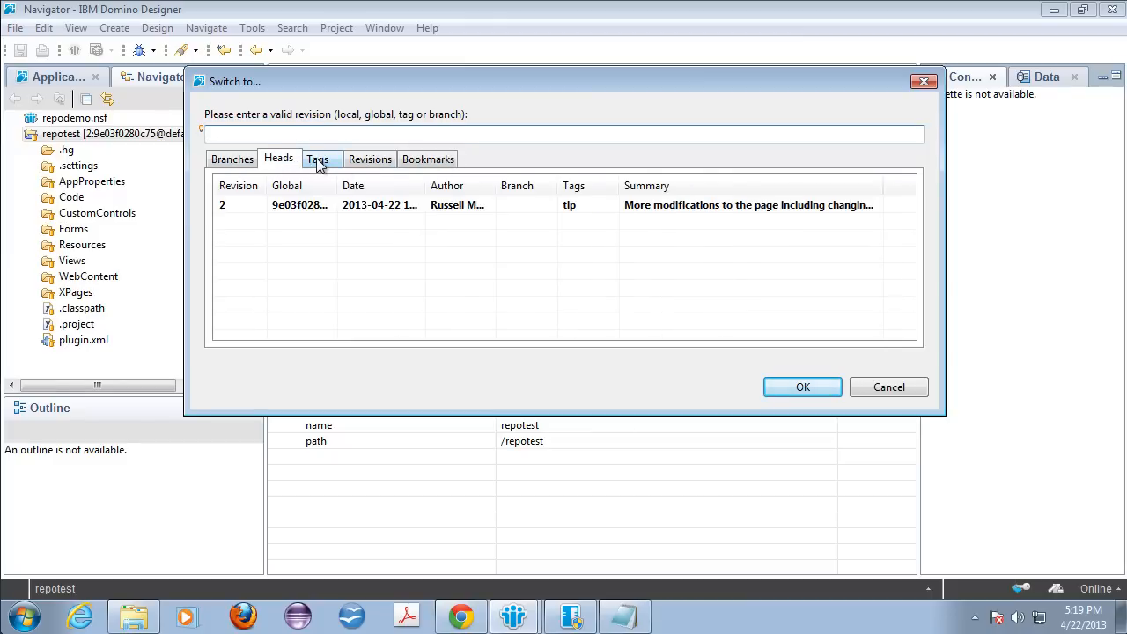
left_click(319, 164)
left_click(371, 164)
left_click(424, 164)
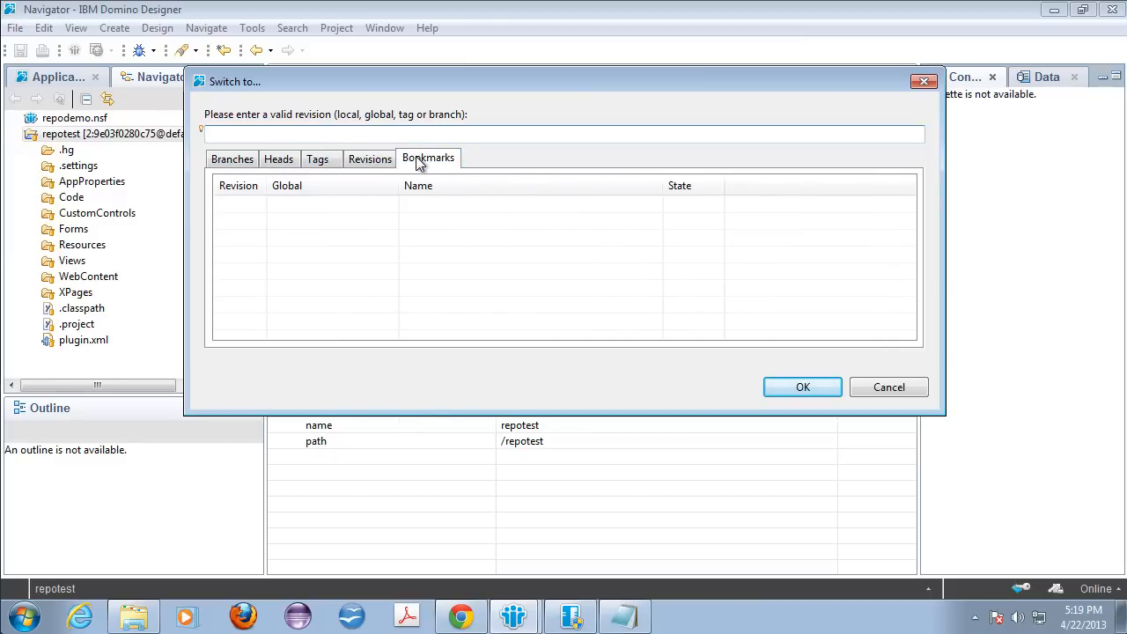
Step: Switch the repotest project to revision 1, "Removed the text from the test XPage."
left_click(363, 166)
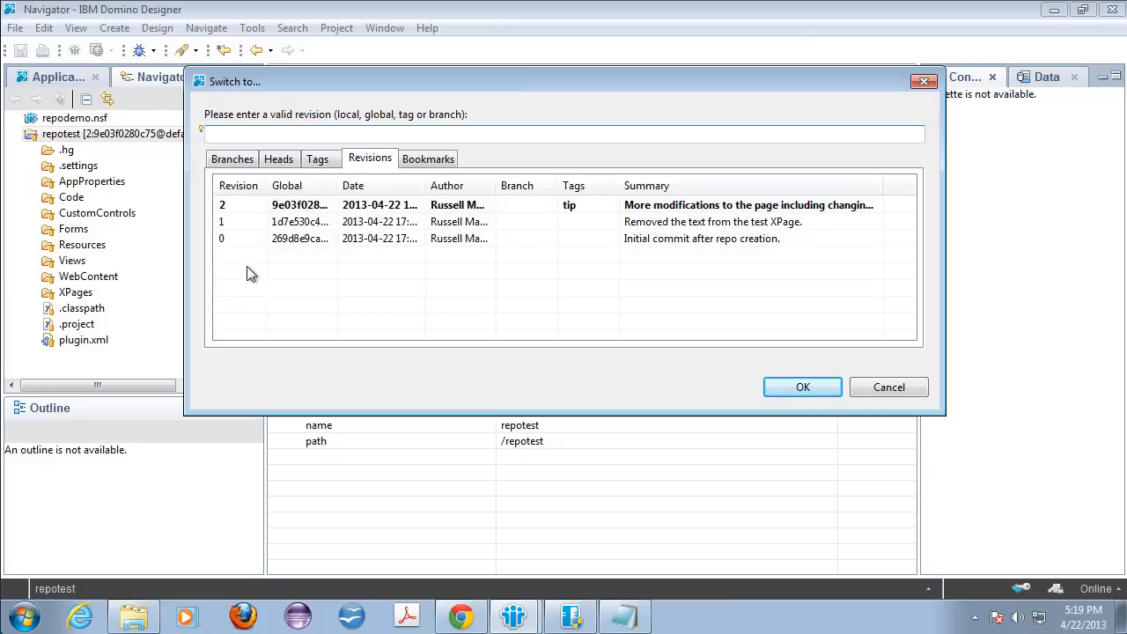
left_click(304, 224)
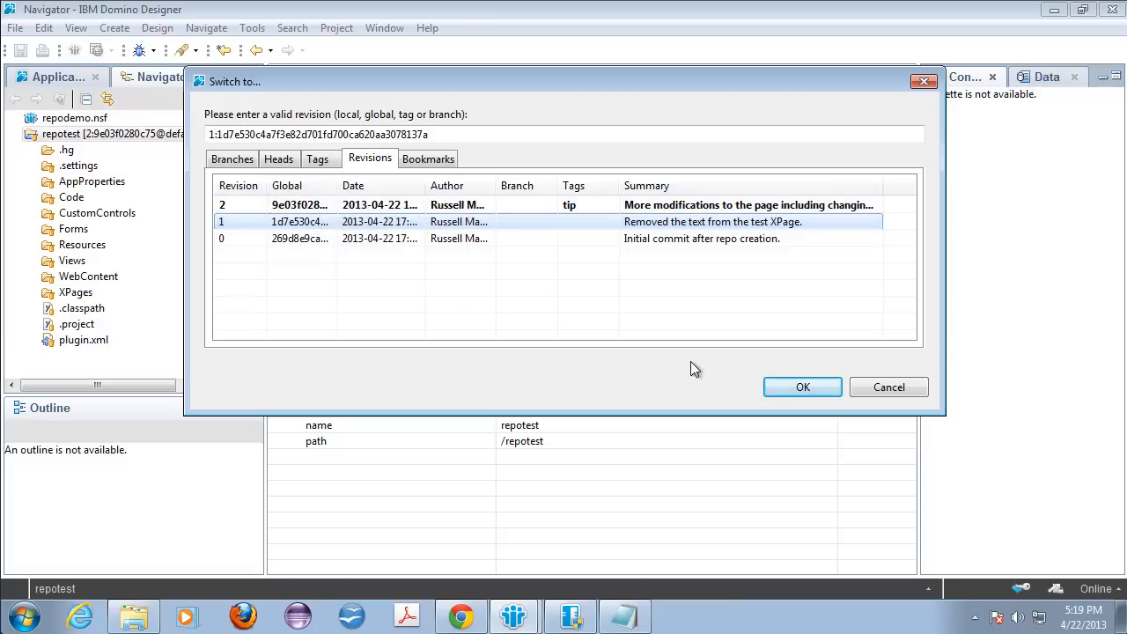
left_click(808, 388)
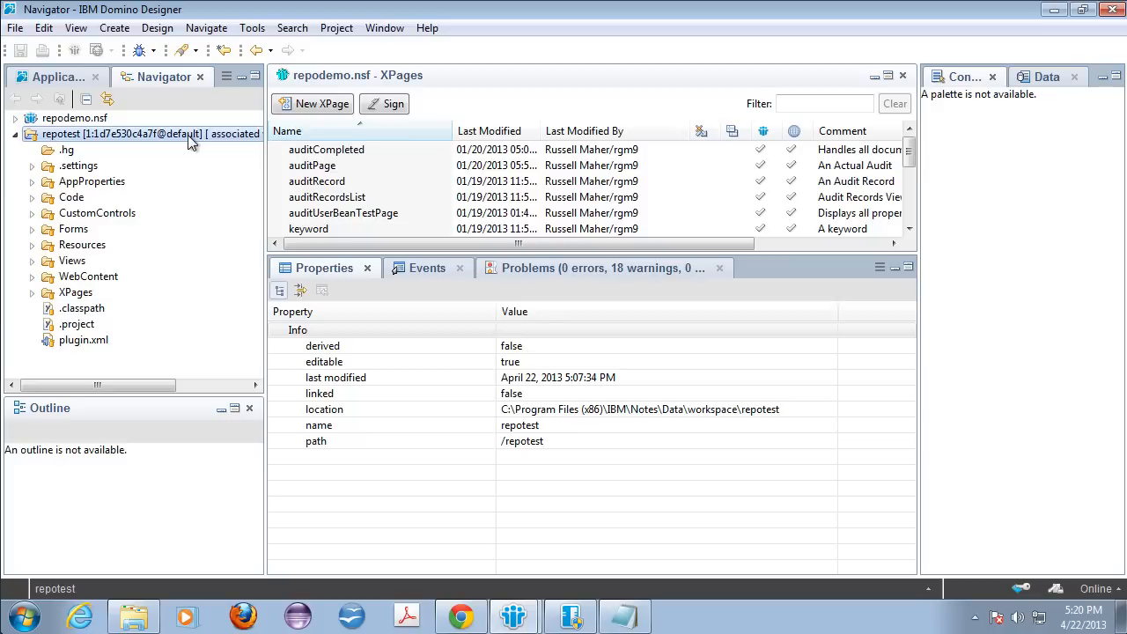
Step: Open the REPO DEMO application's test XPage, enlarge the design area to examine the page at revision 1, and close it
left_click(59, 78)
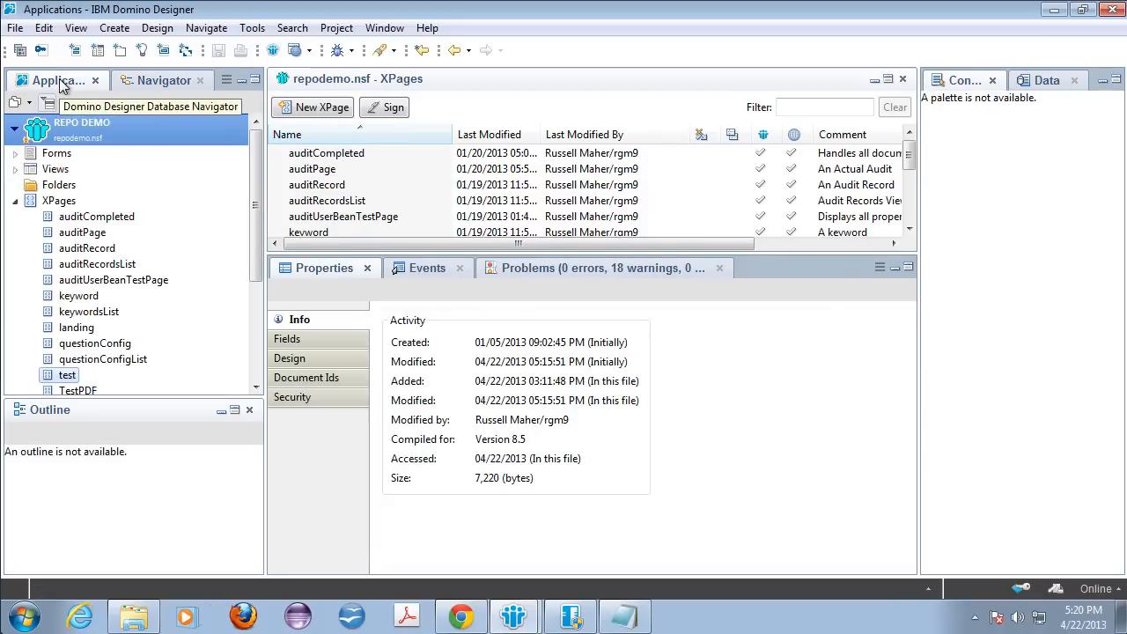
double_click(63, 378)
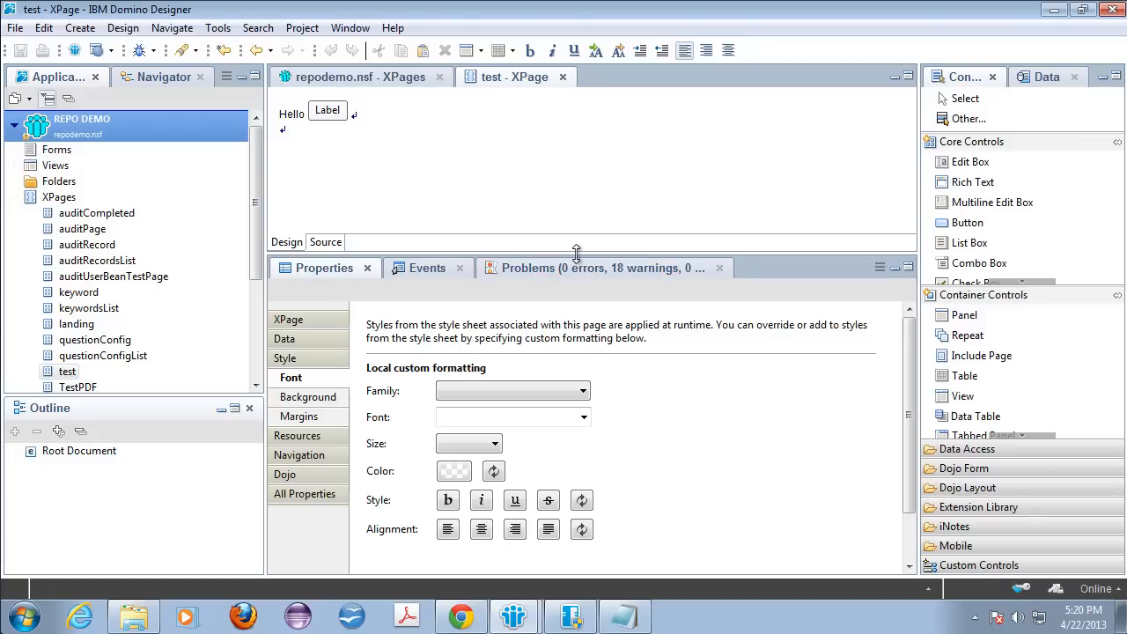
left_click_drag(576, 253, 568, 372)
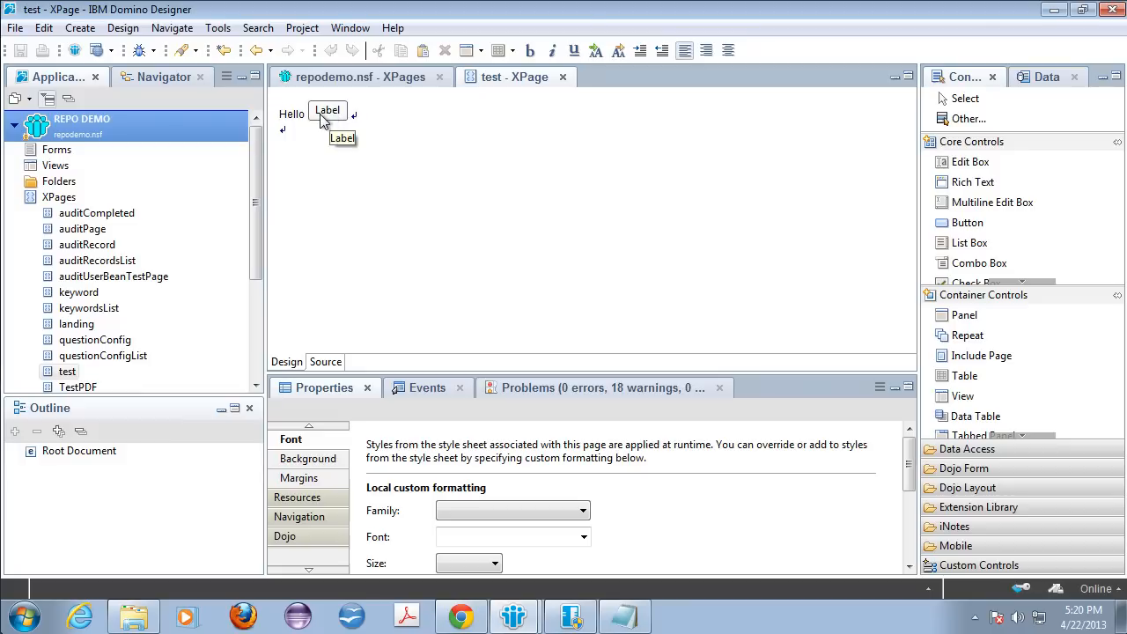
key("ctrl+w")
Step: Switch the repotest project back to revision 2, the tip with the summary "More modifications to the page including changing the UI."
left_click(188, 78)
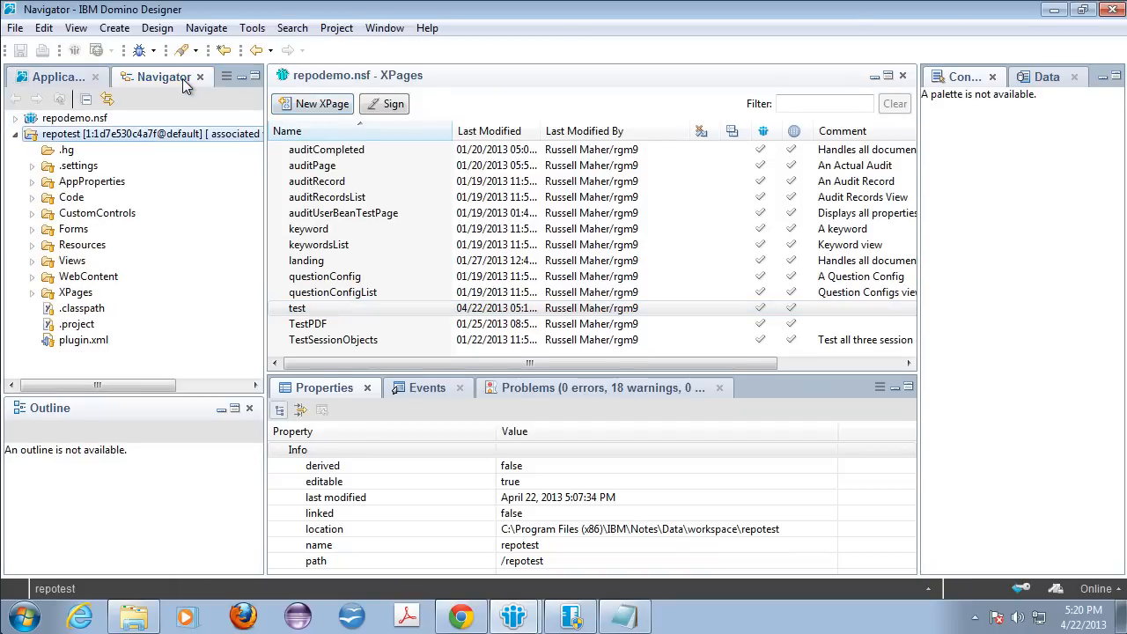
right_click(173, 133)
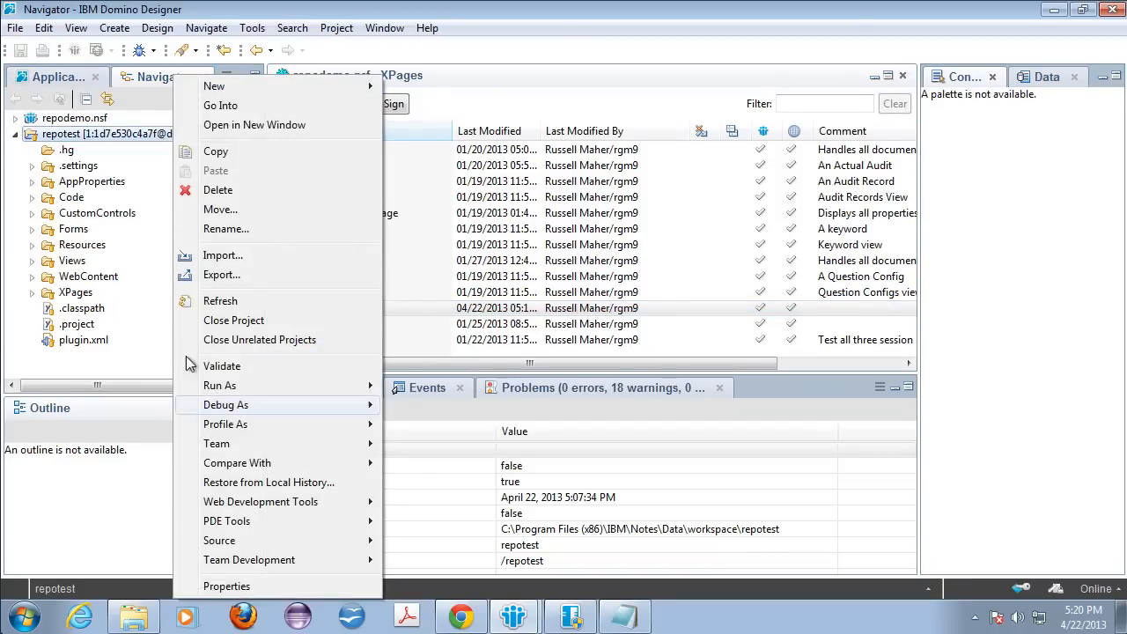
mouse_move(257, 445)
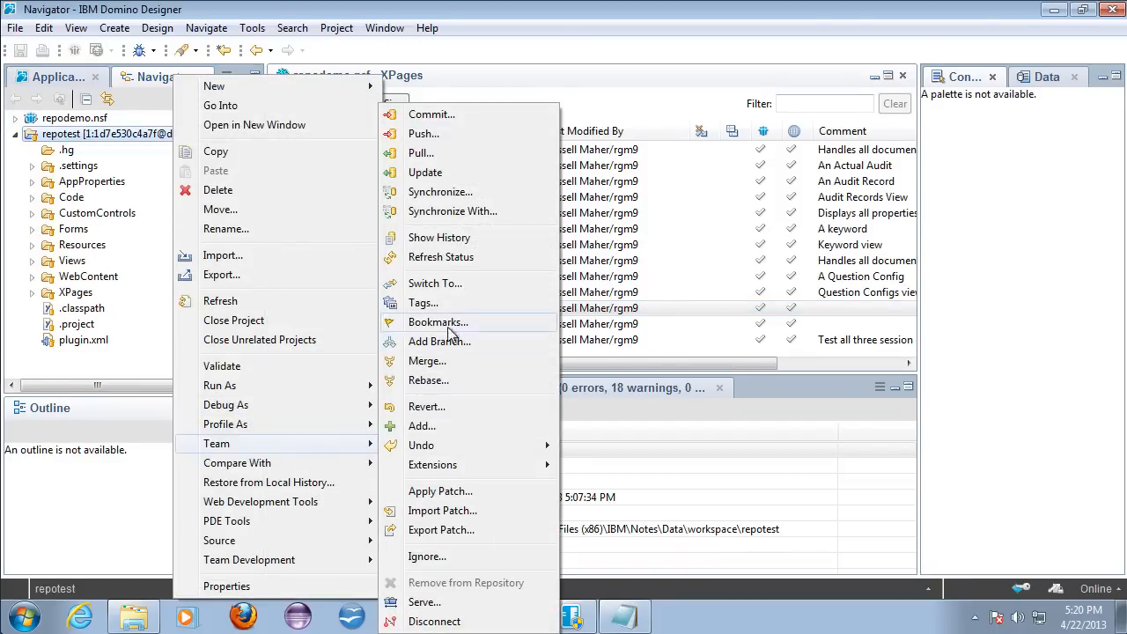
left_click(456, 291)
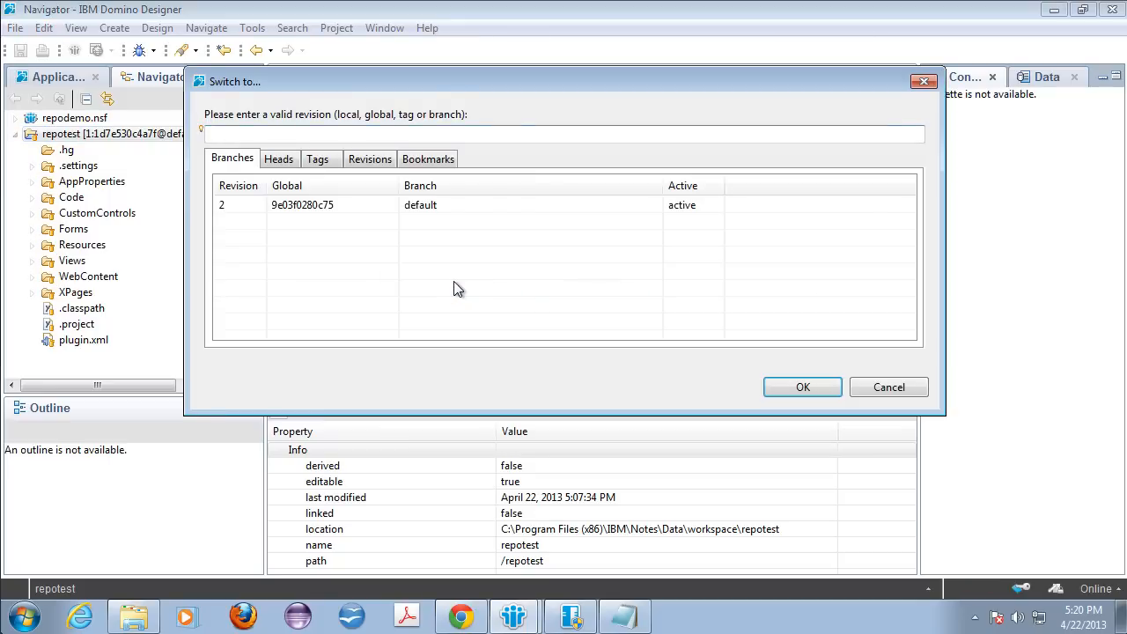
left_click(370, 161)
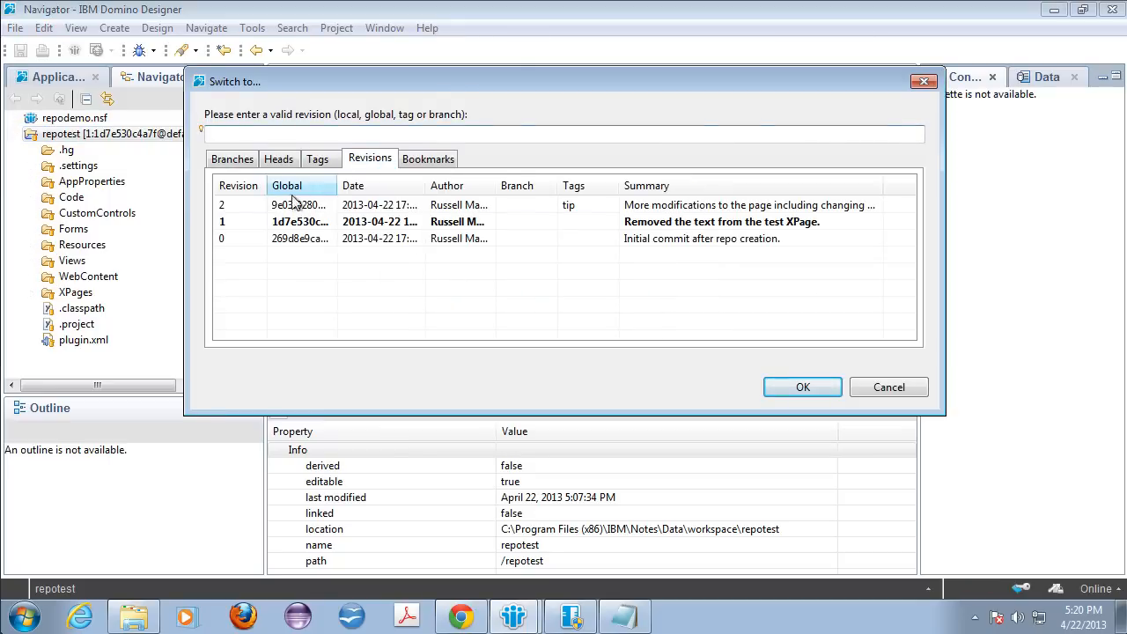
double_click(234, 208)
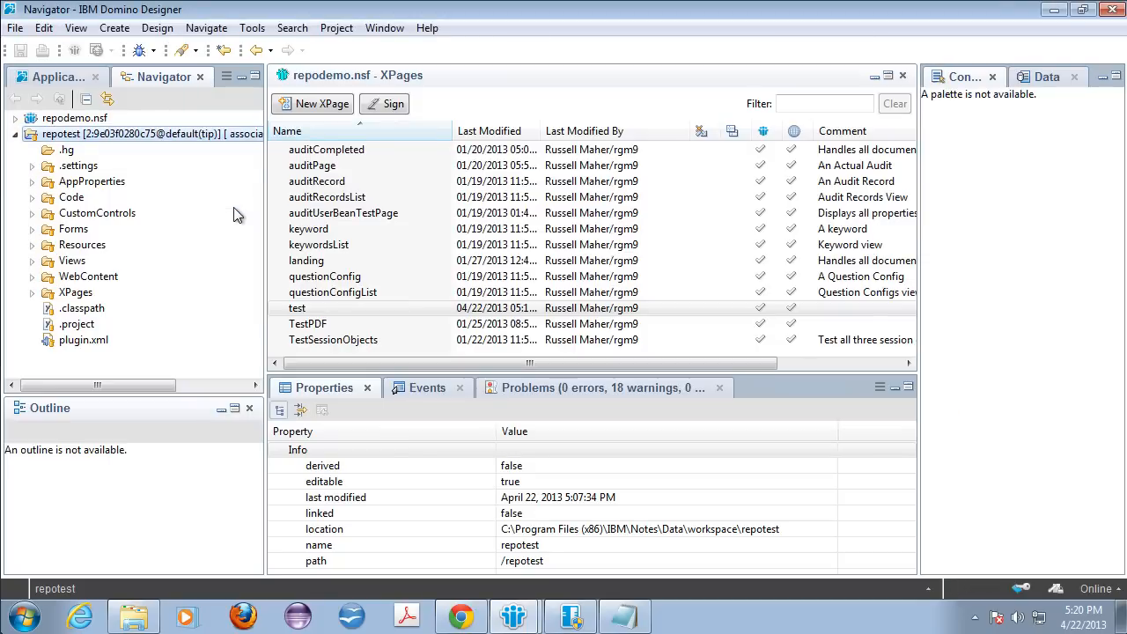
Step: Open the test XPage to check its design at revision 2, return to the repotest project tree, and close the page
left_click(55, 76)
double_click(70, 375)
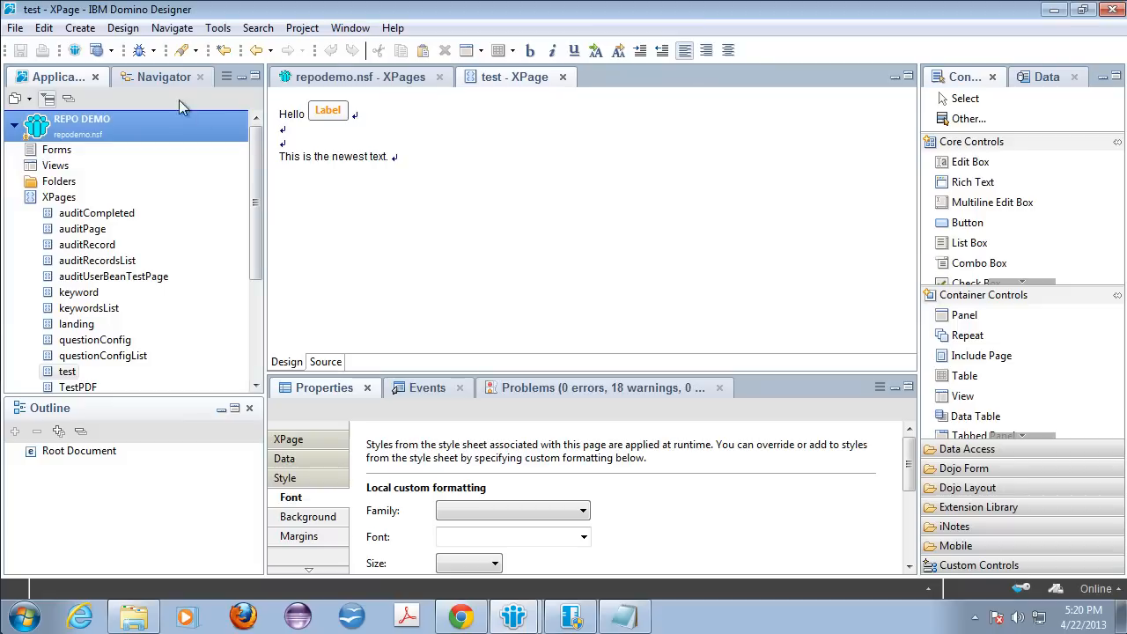
left_click(164, 77)
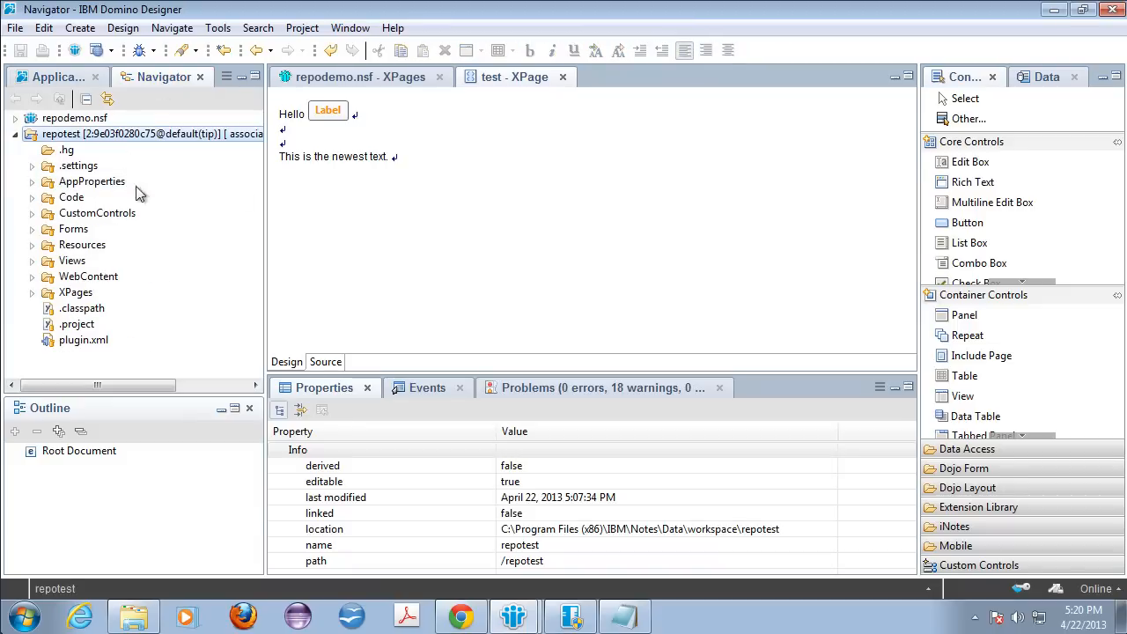
left_click(564, 77)
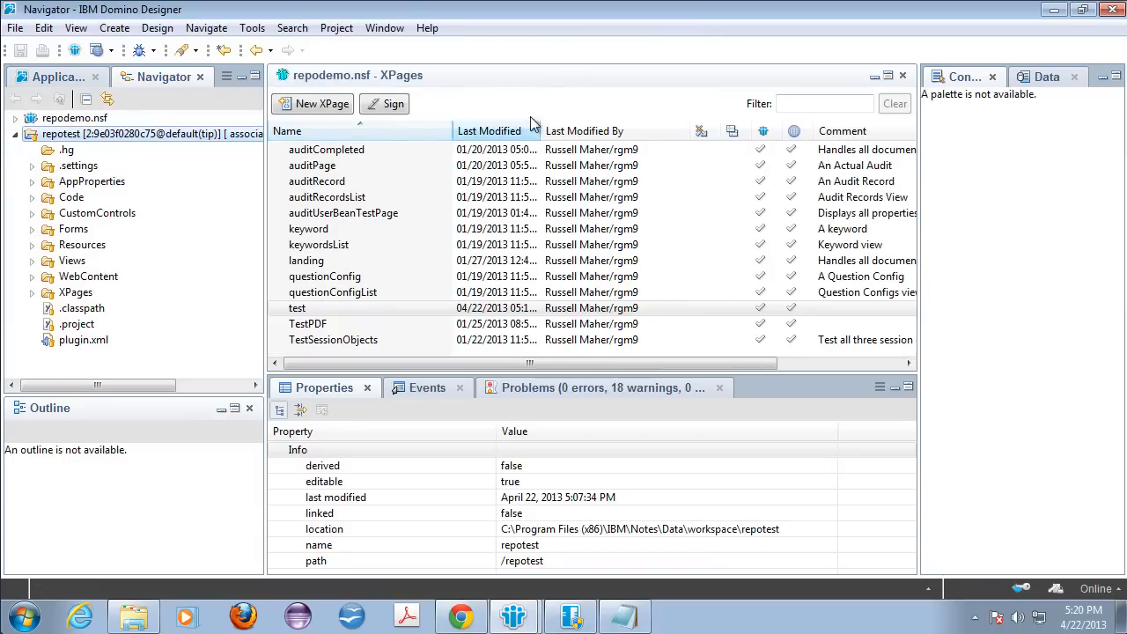